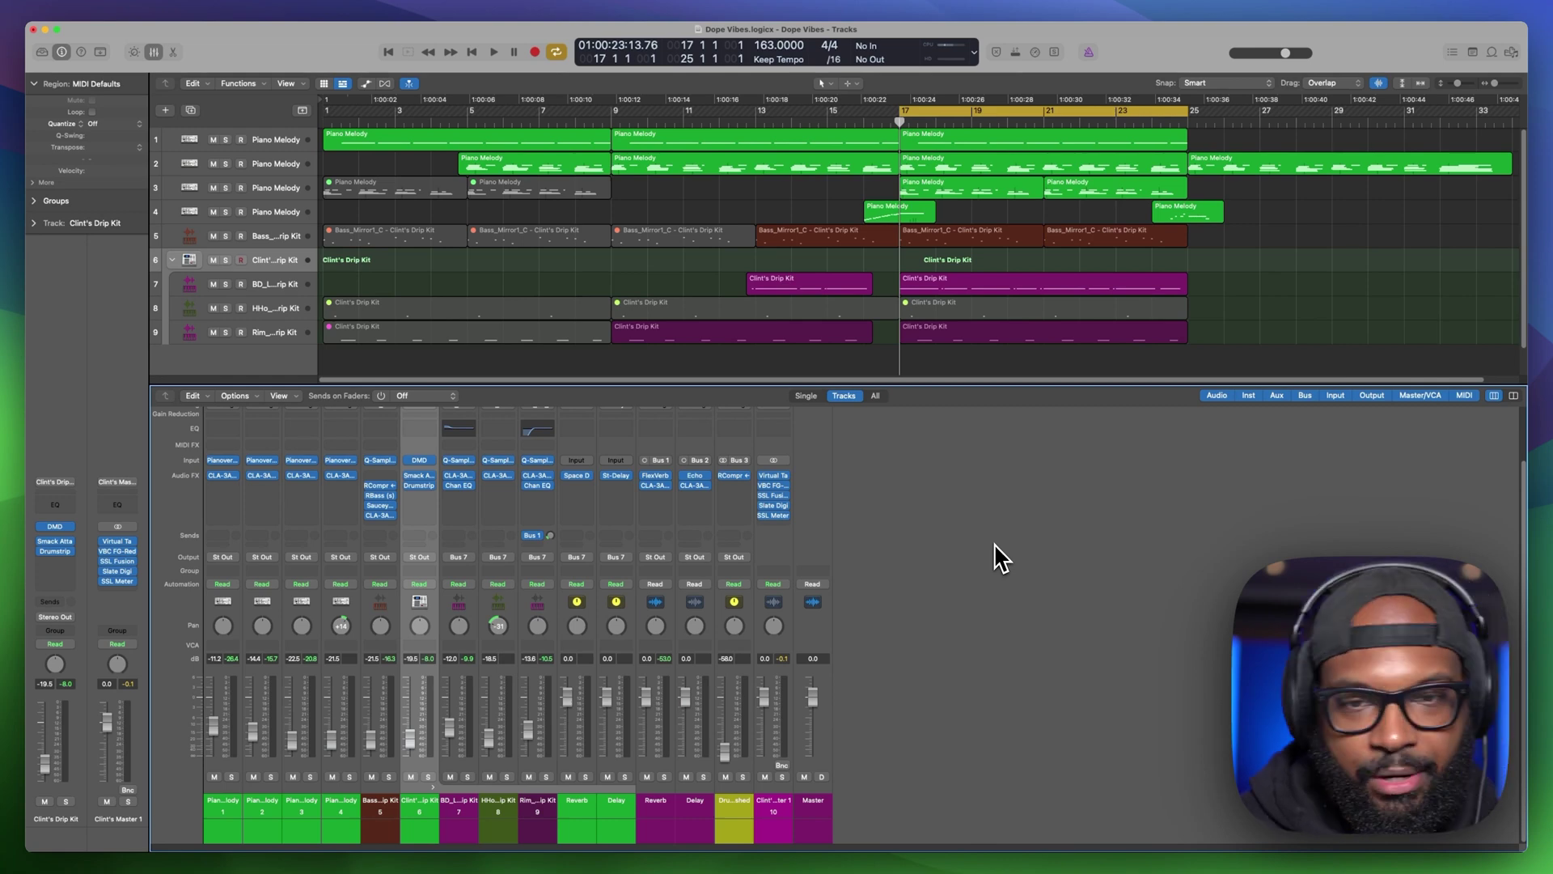
Start playing Dope Vibes through the master's five-plugin chain, Virtual Tape to SSL Meter.
key(space)
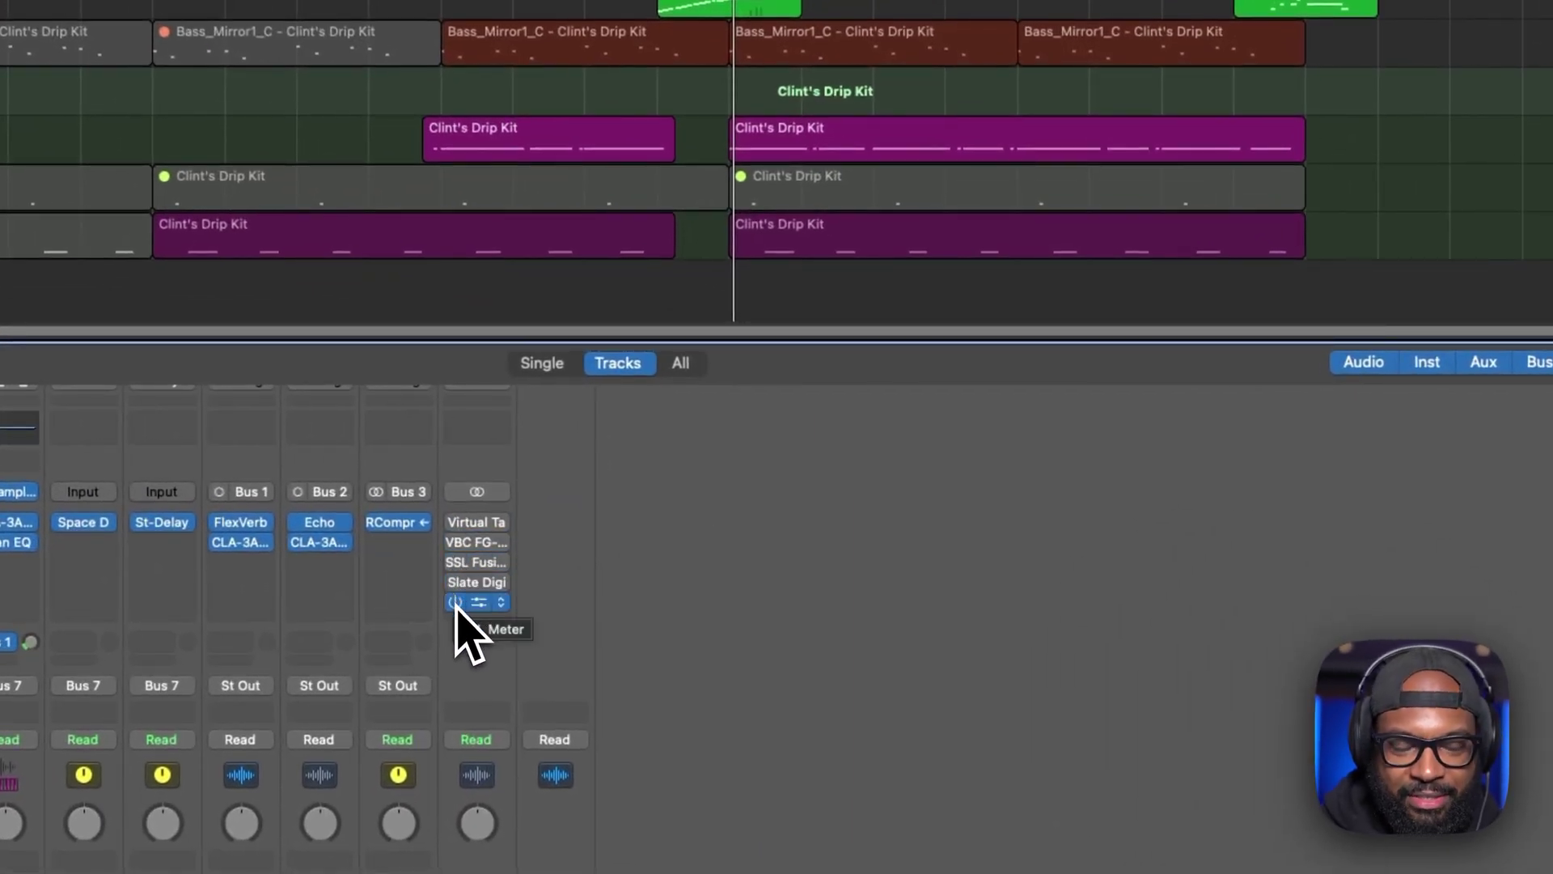
Insert LANDR Mastering (Stereo) in the empty slot below Slate Digital on the master channel.
click(457, 605)
mouse_move(518, 697)
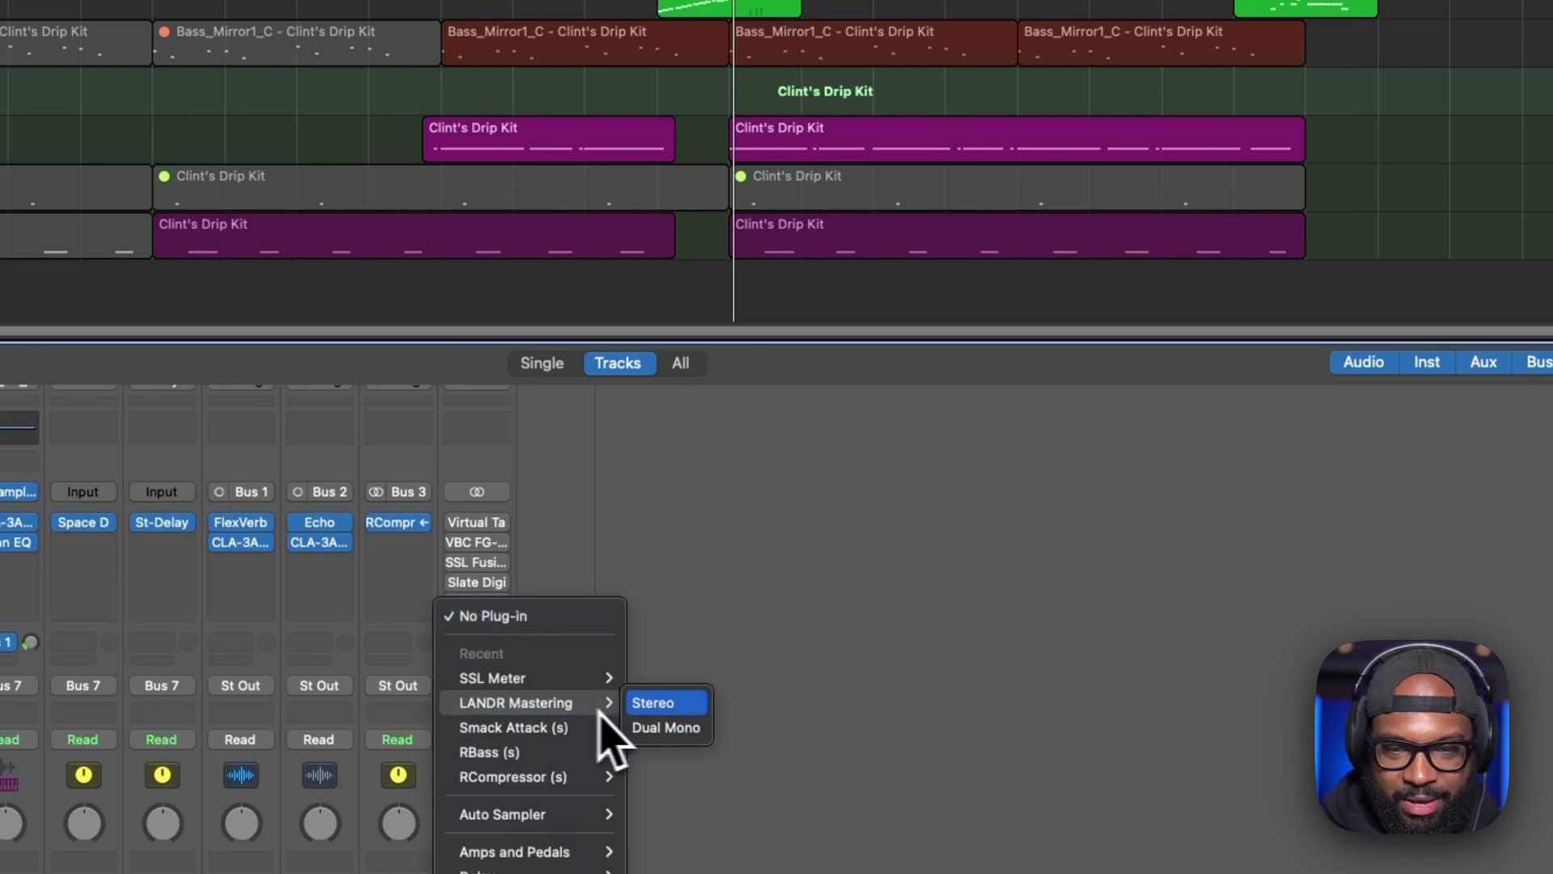
click(656, 704)
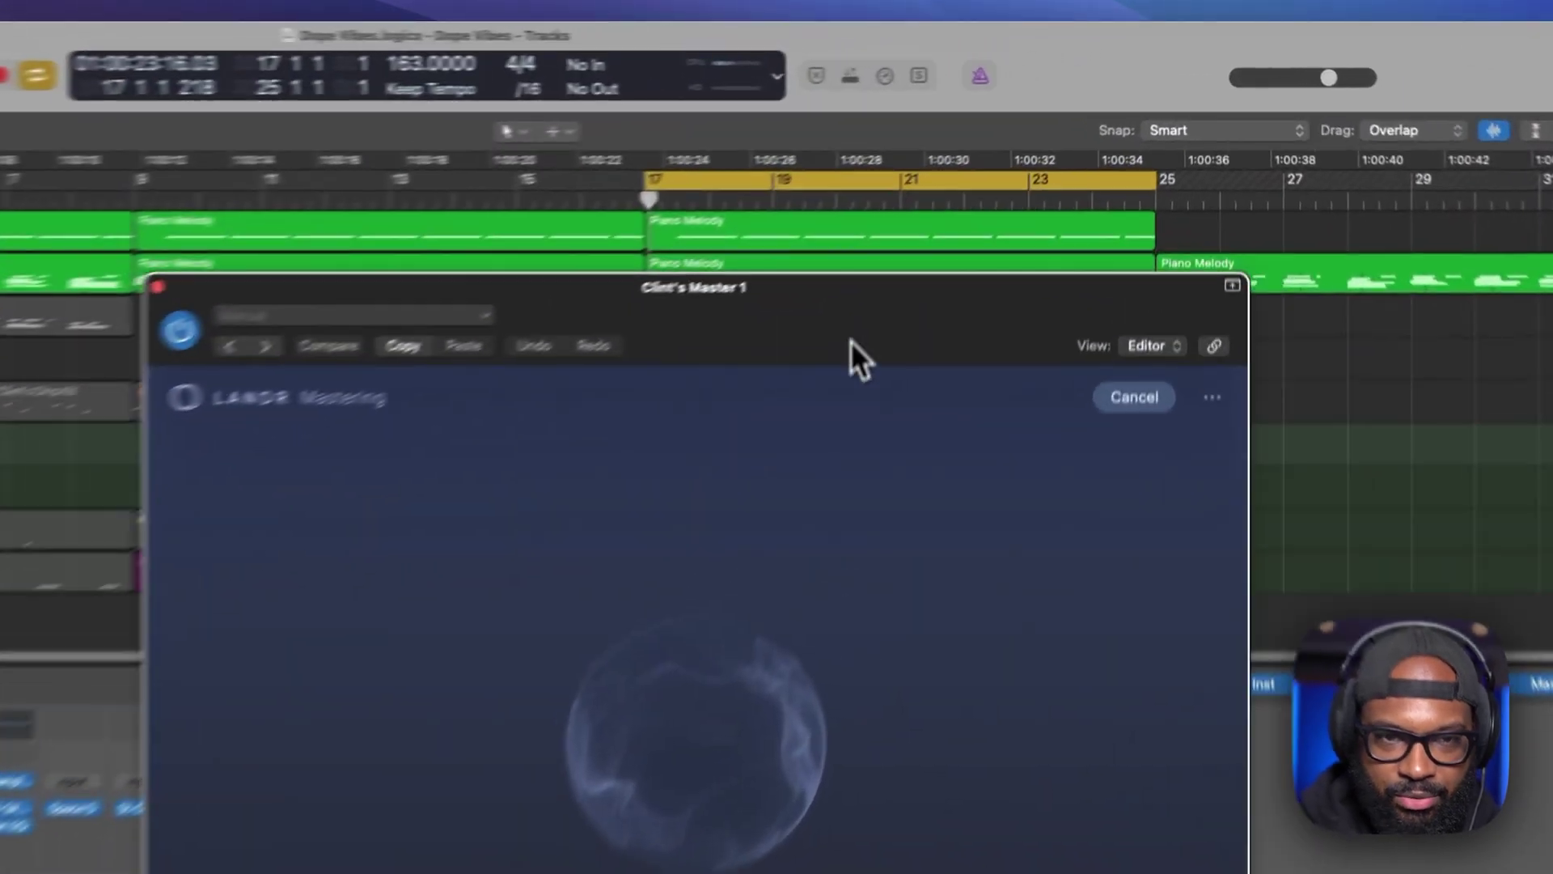
Nudge the LANDR Mastering window slightly down and left while it analyses the song.
drag(1018, 199, 1005, 221)
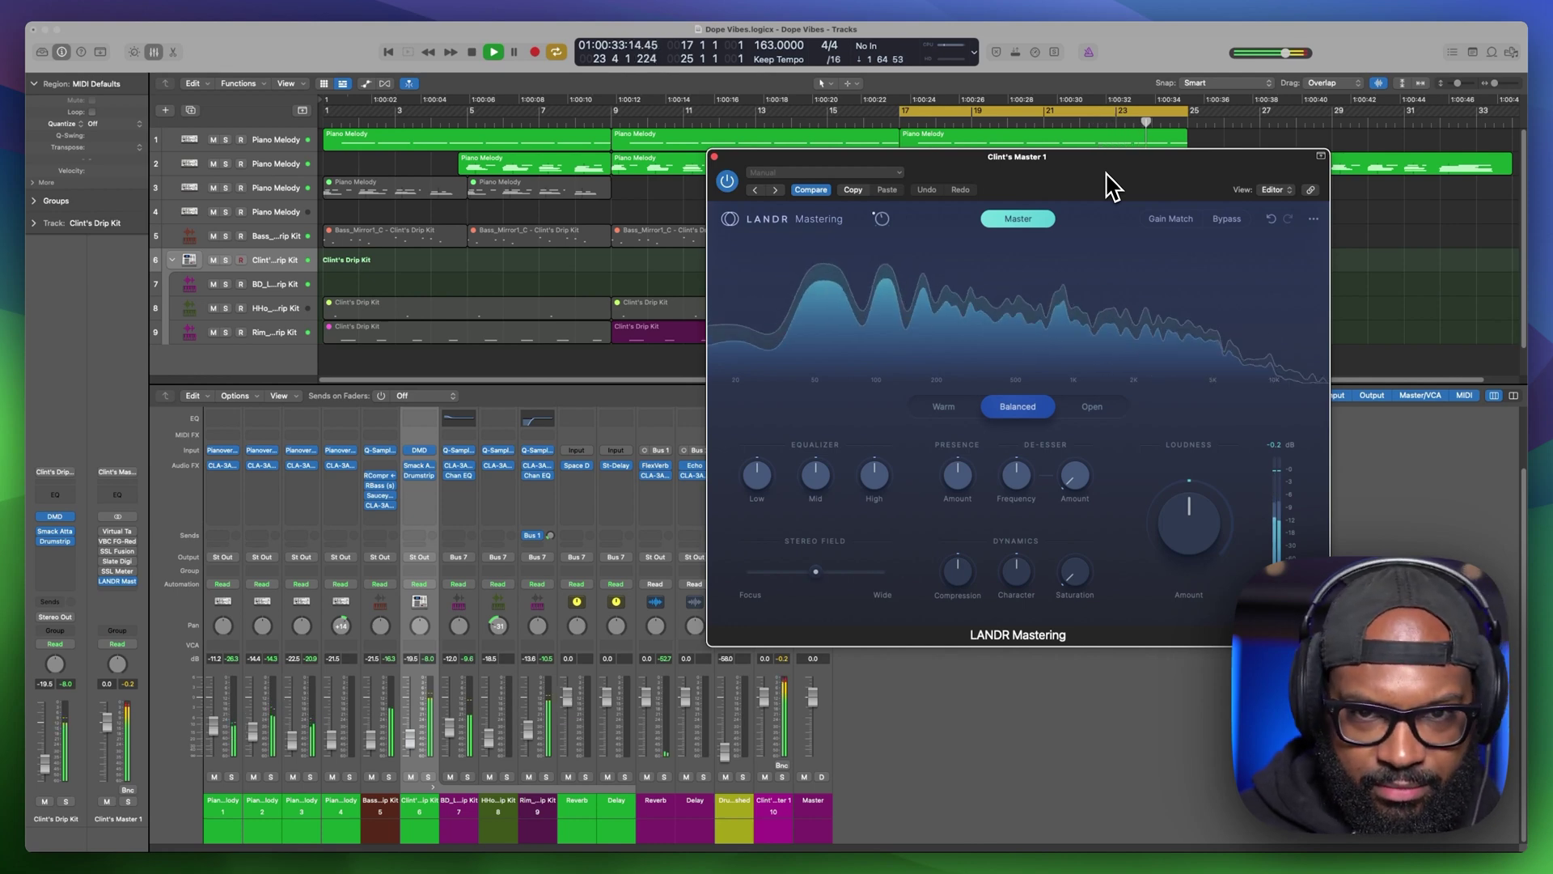
Restart playback with the LANDR window shifted left and bypass the Virtual Tape insert.
key(space)
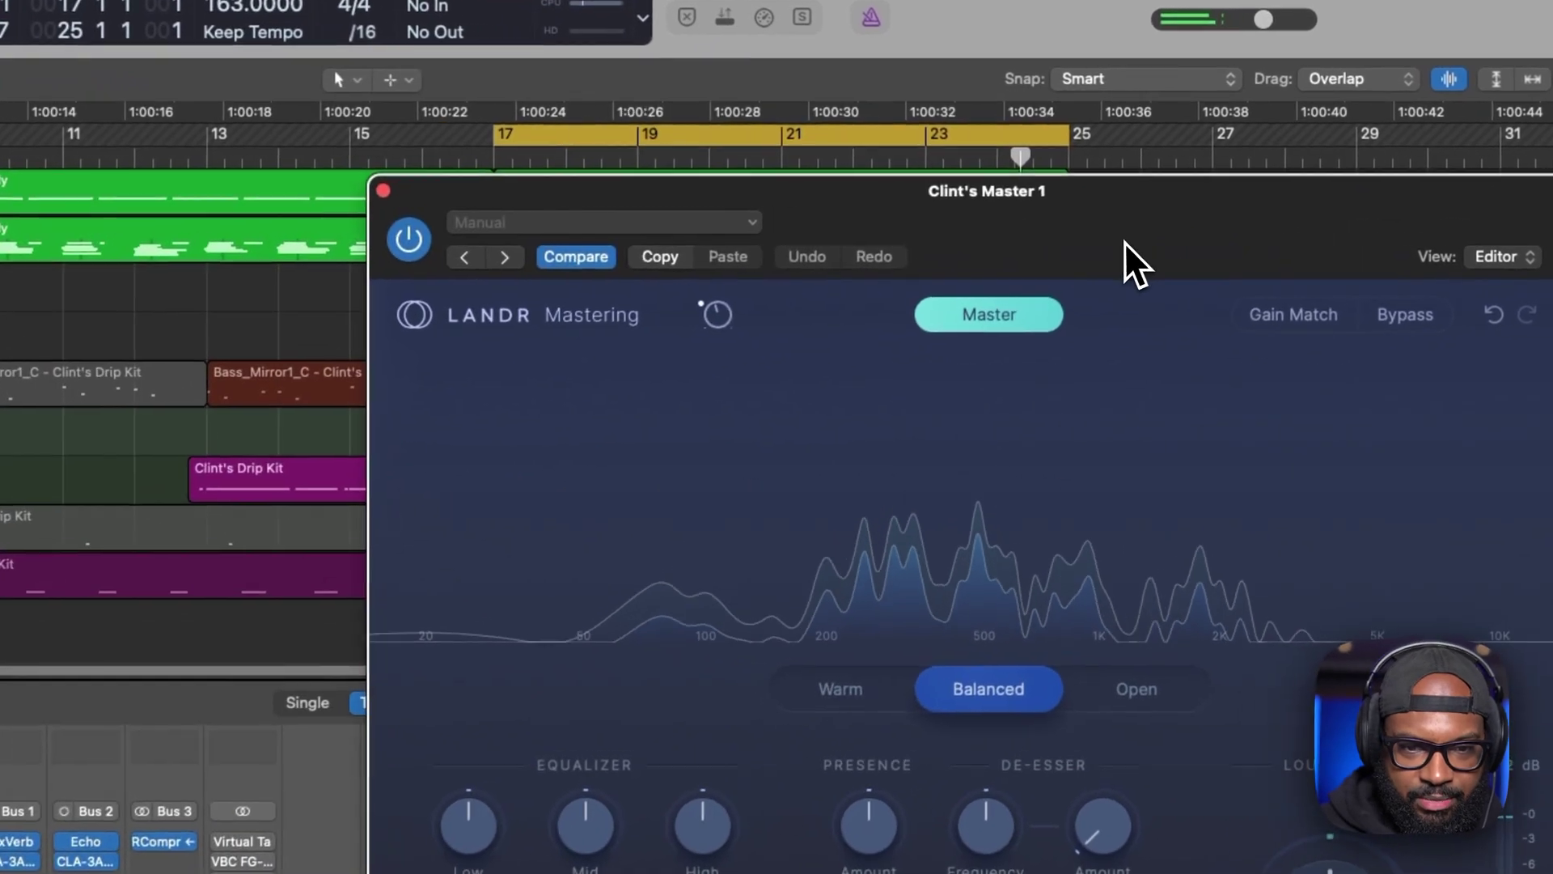
drag(985, 255, 910, 280)
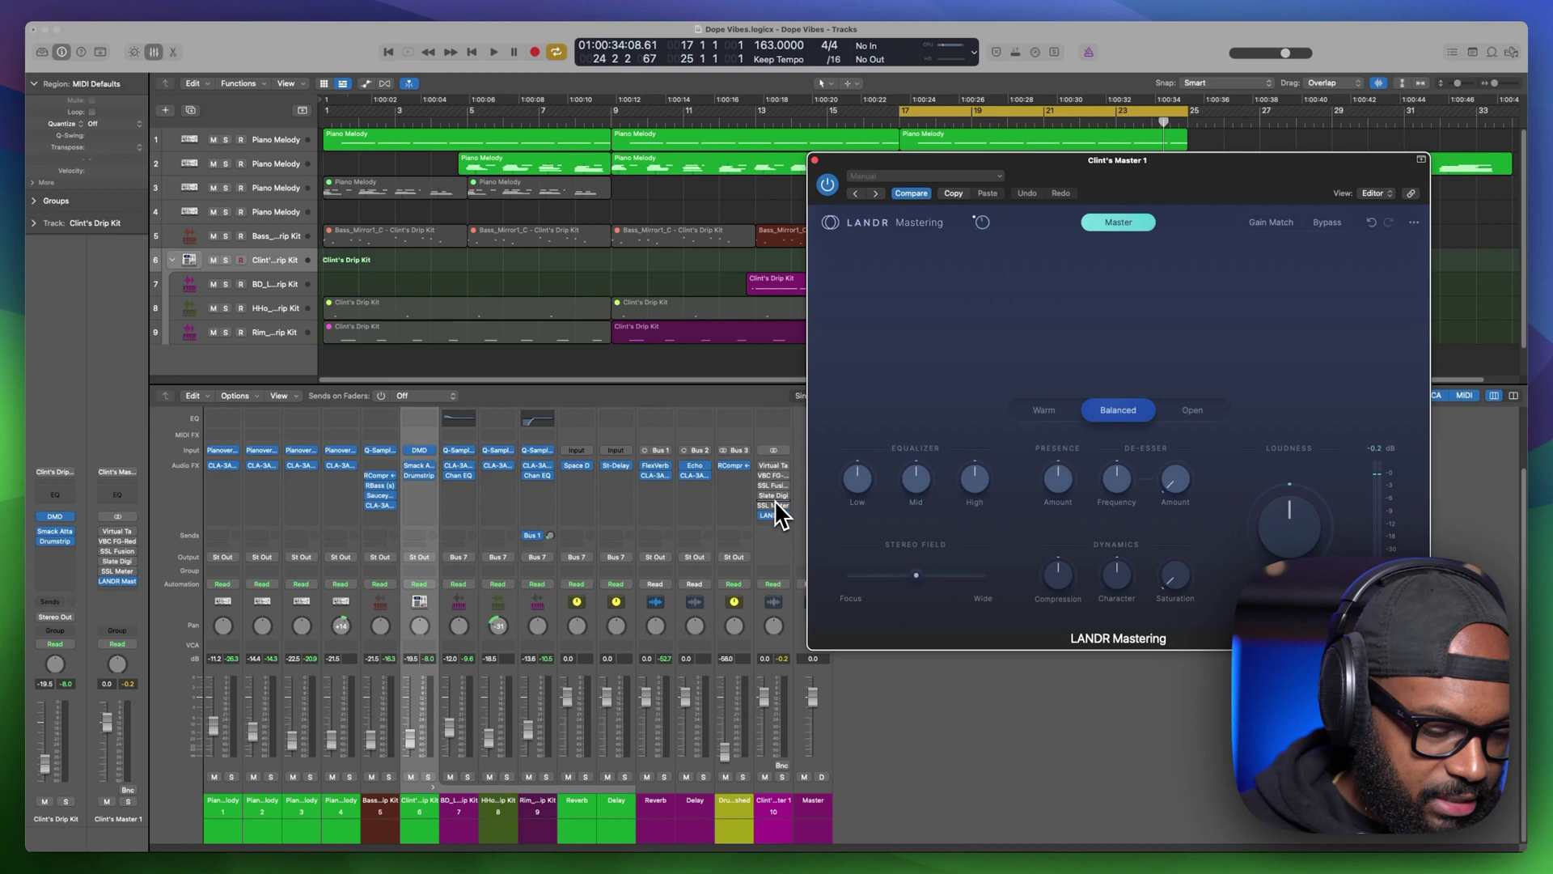
key(space)
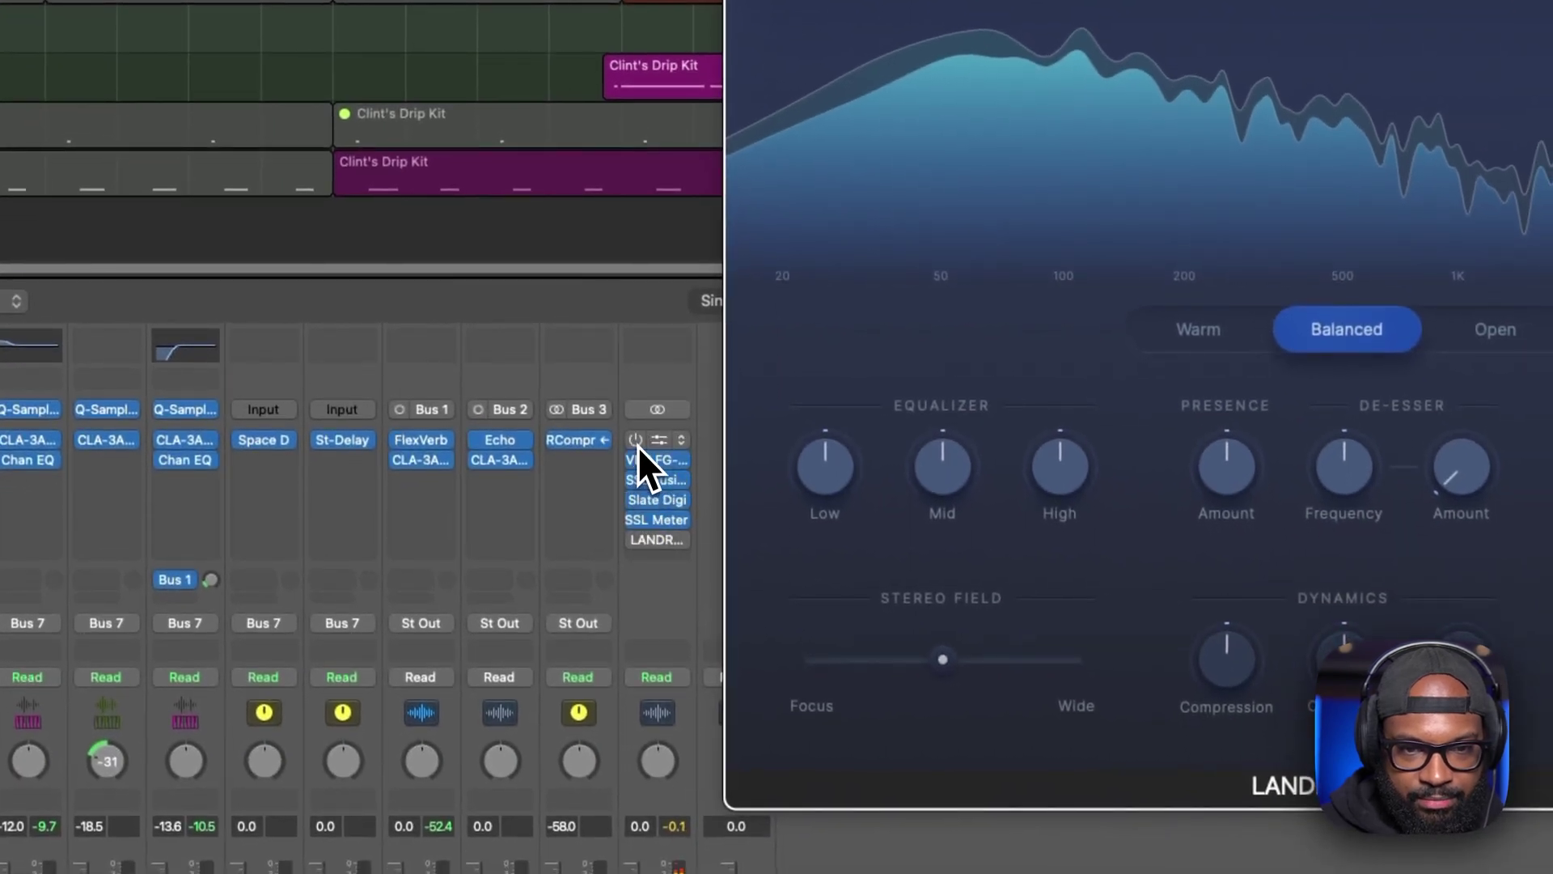
click(637, 445)
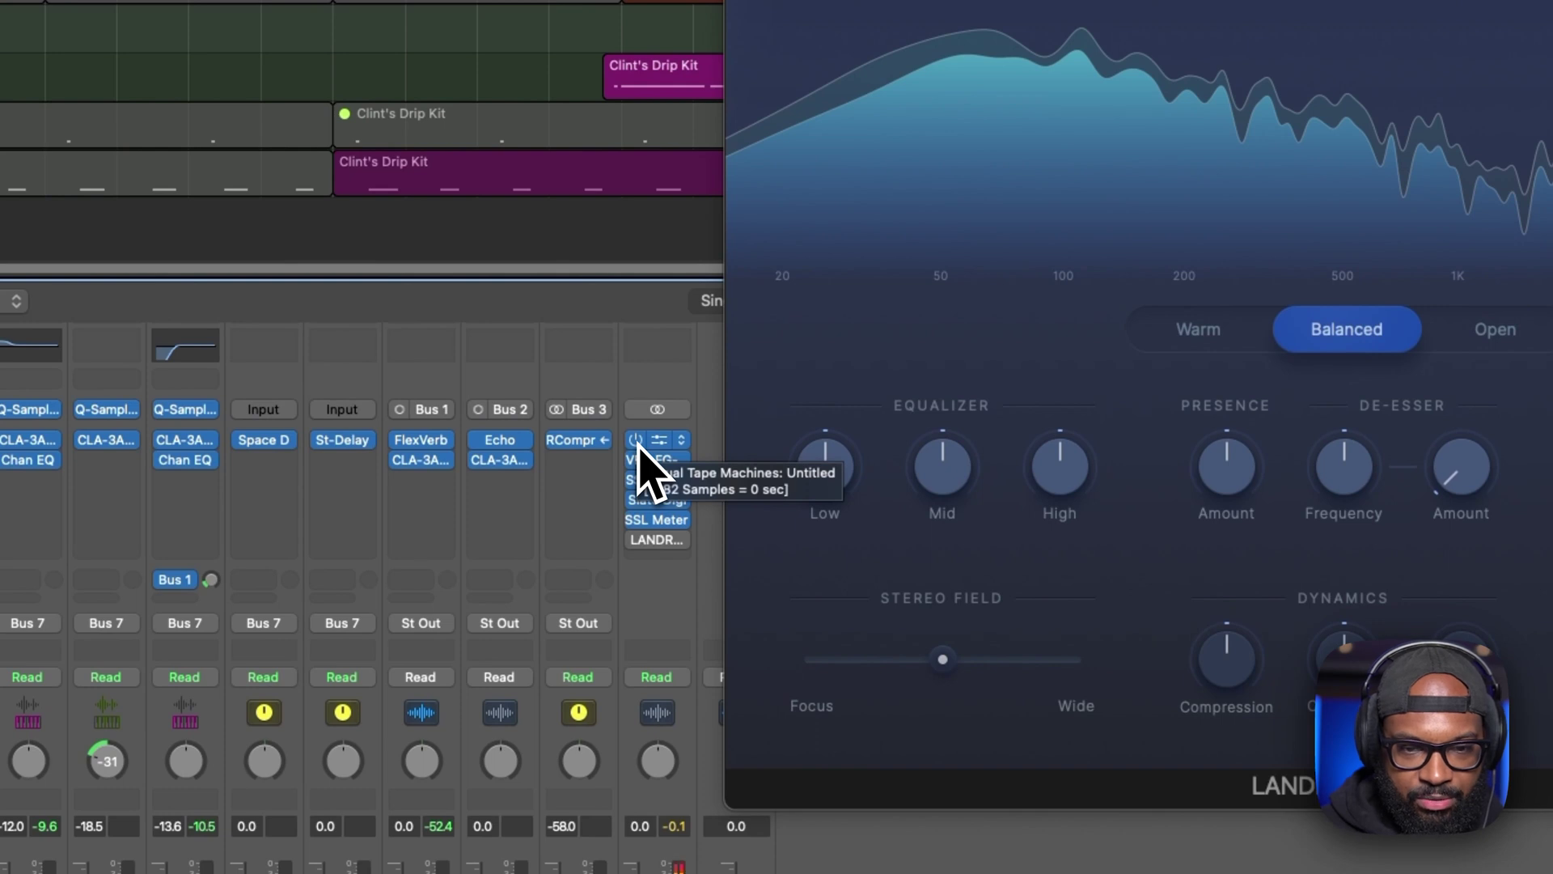
click(636, 441)
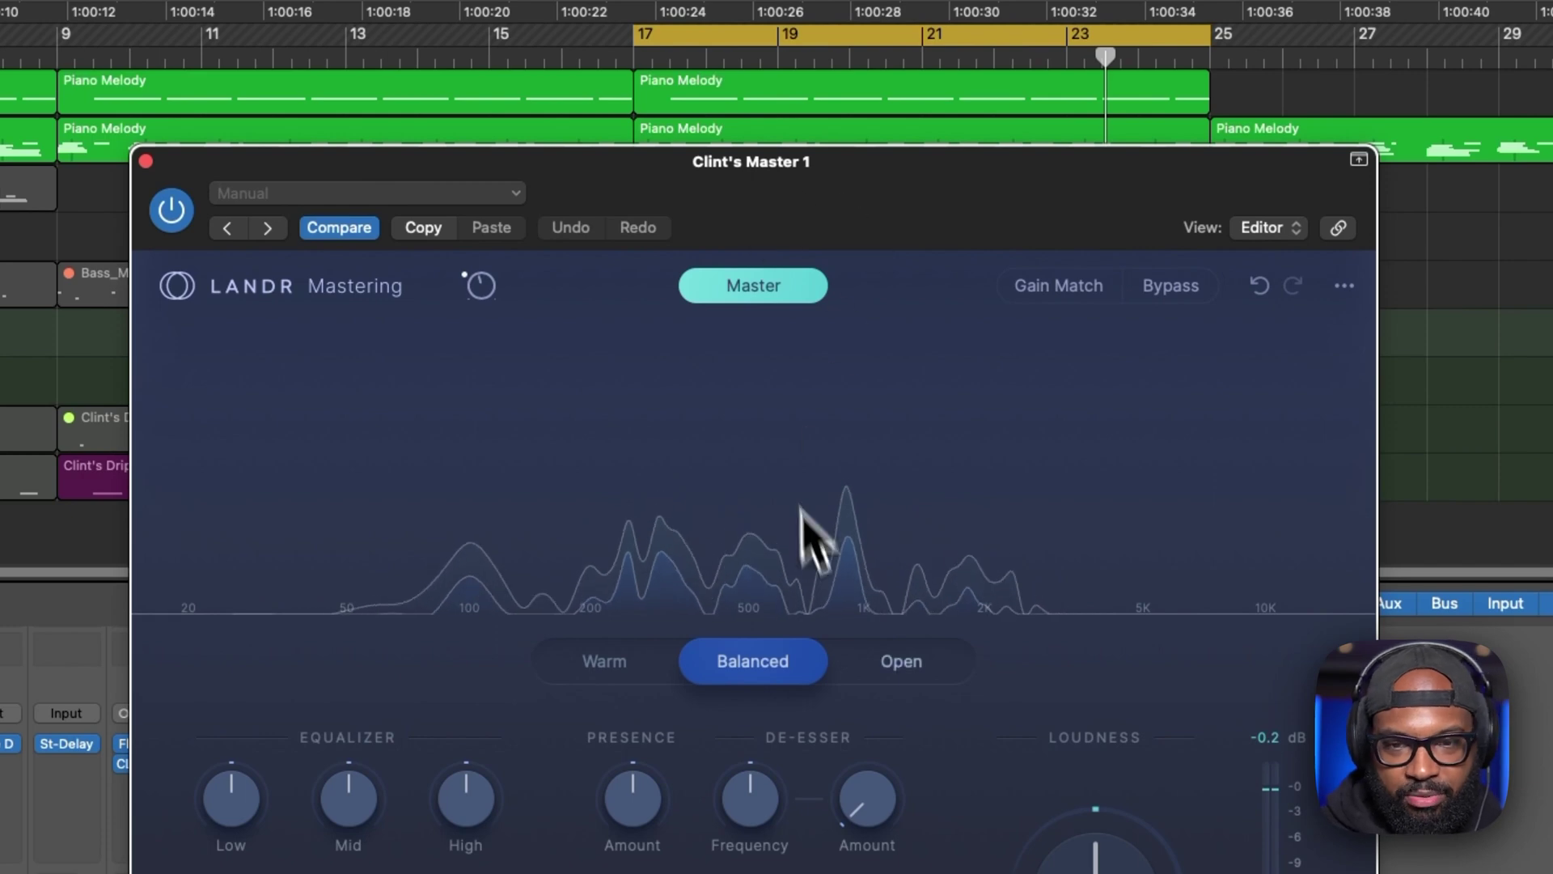
Audition LANDR's Warm and Open styles during playback, then return to Balanced.
drag(969, 205, 910, 212)
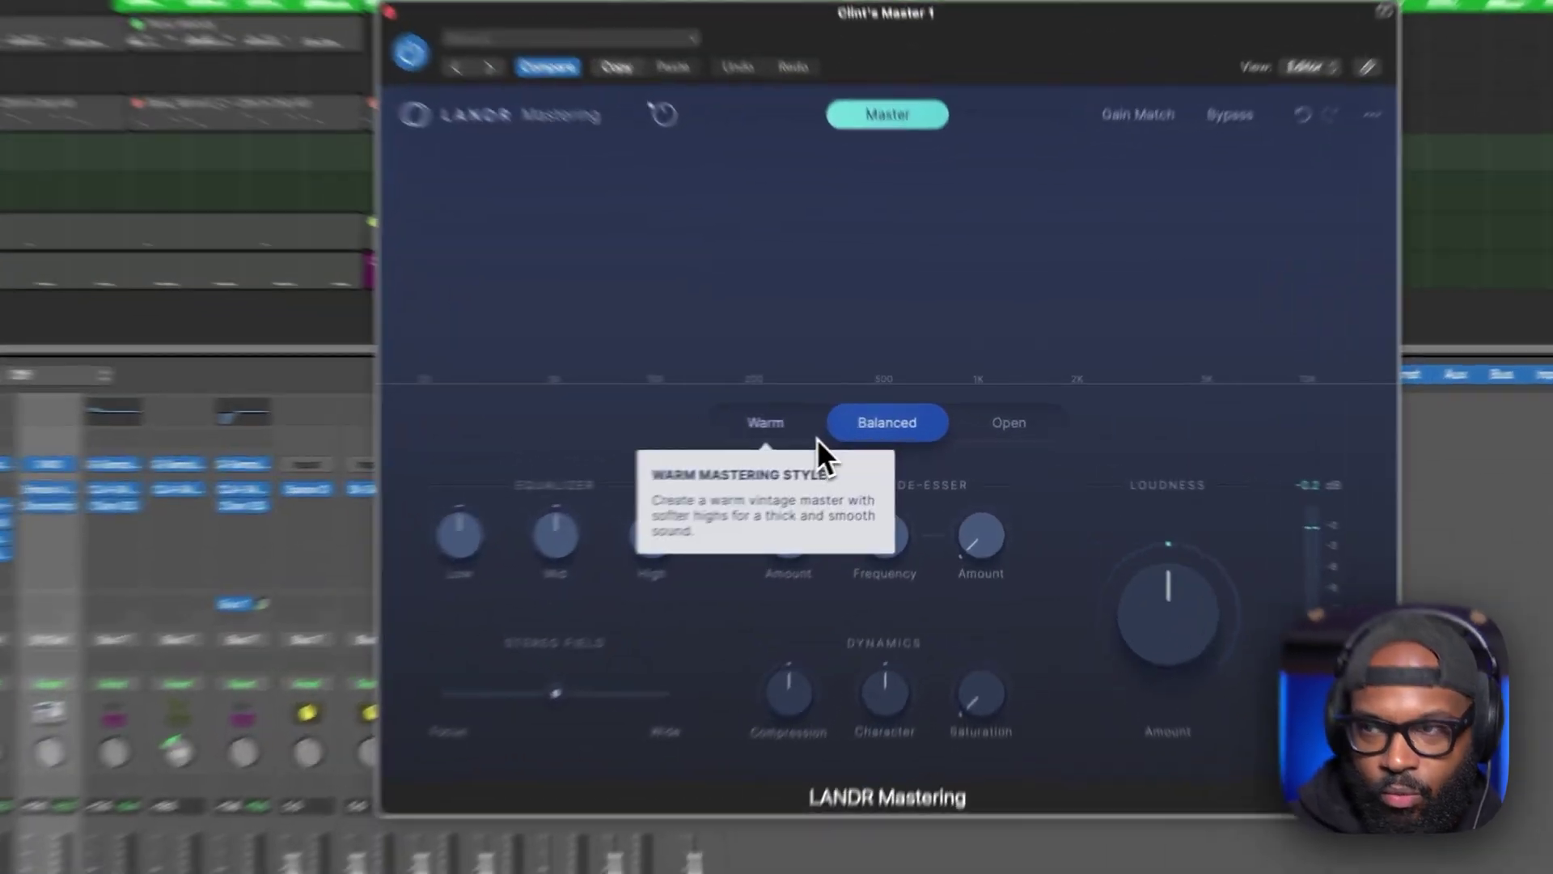
click(886, 432)
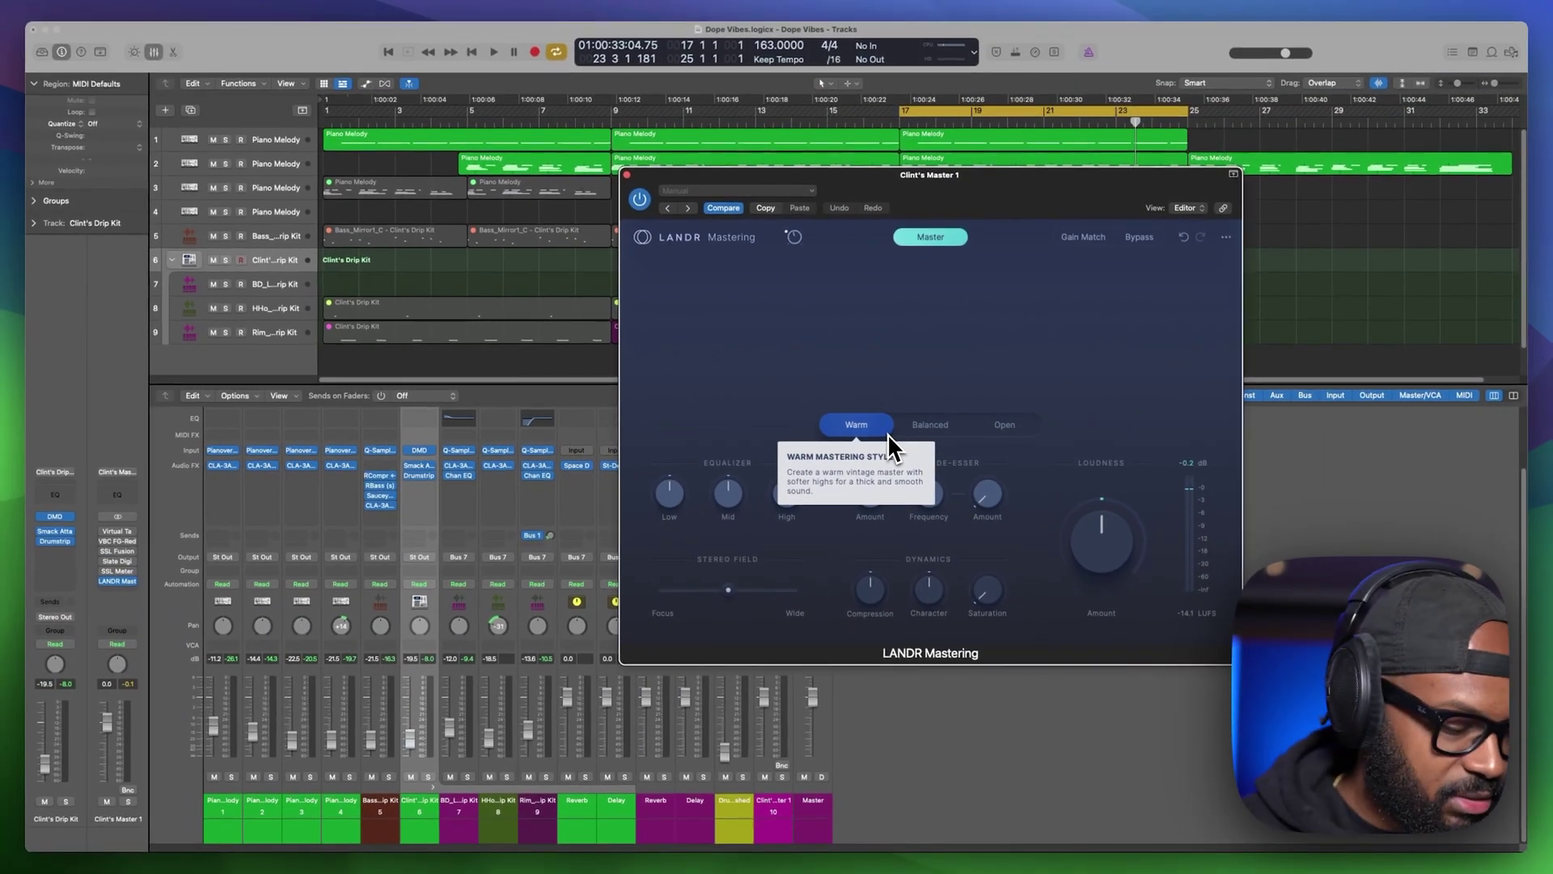
key(space)
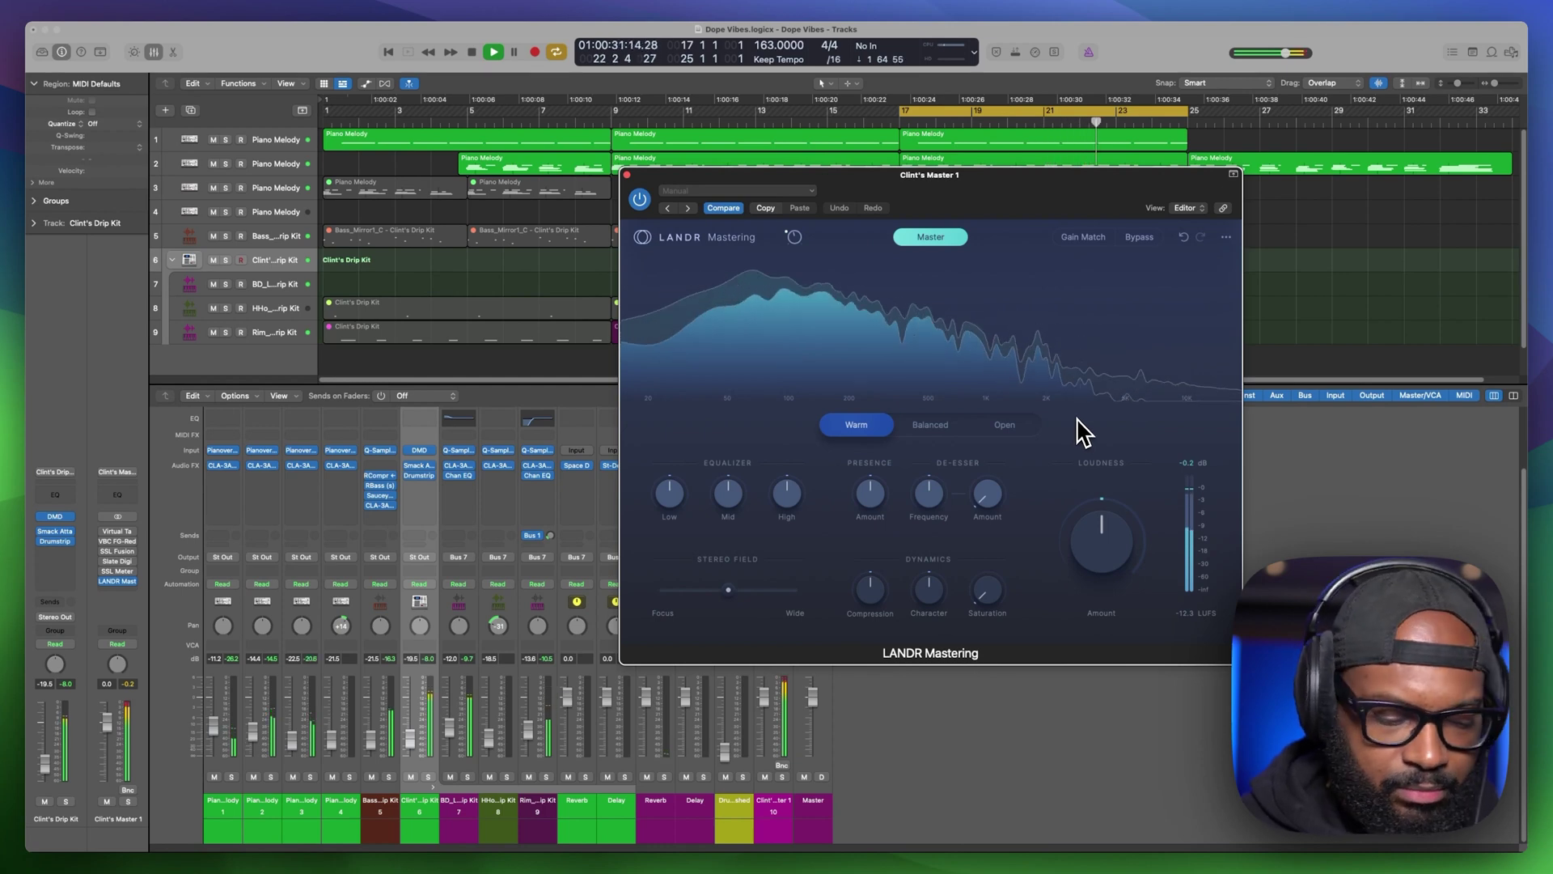
click(1001, 427)
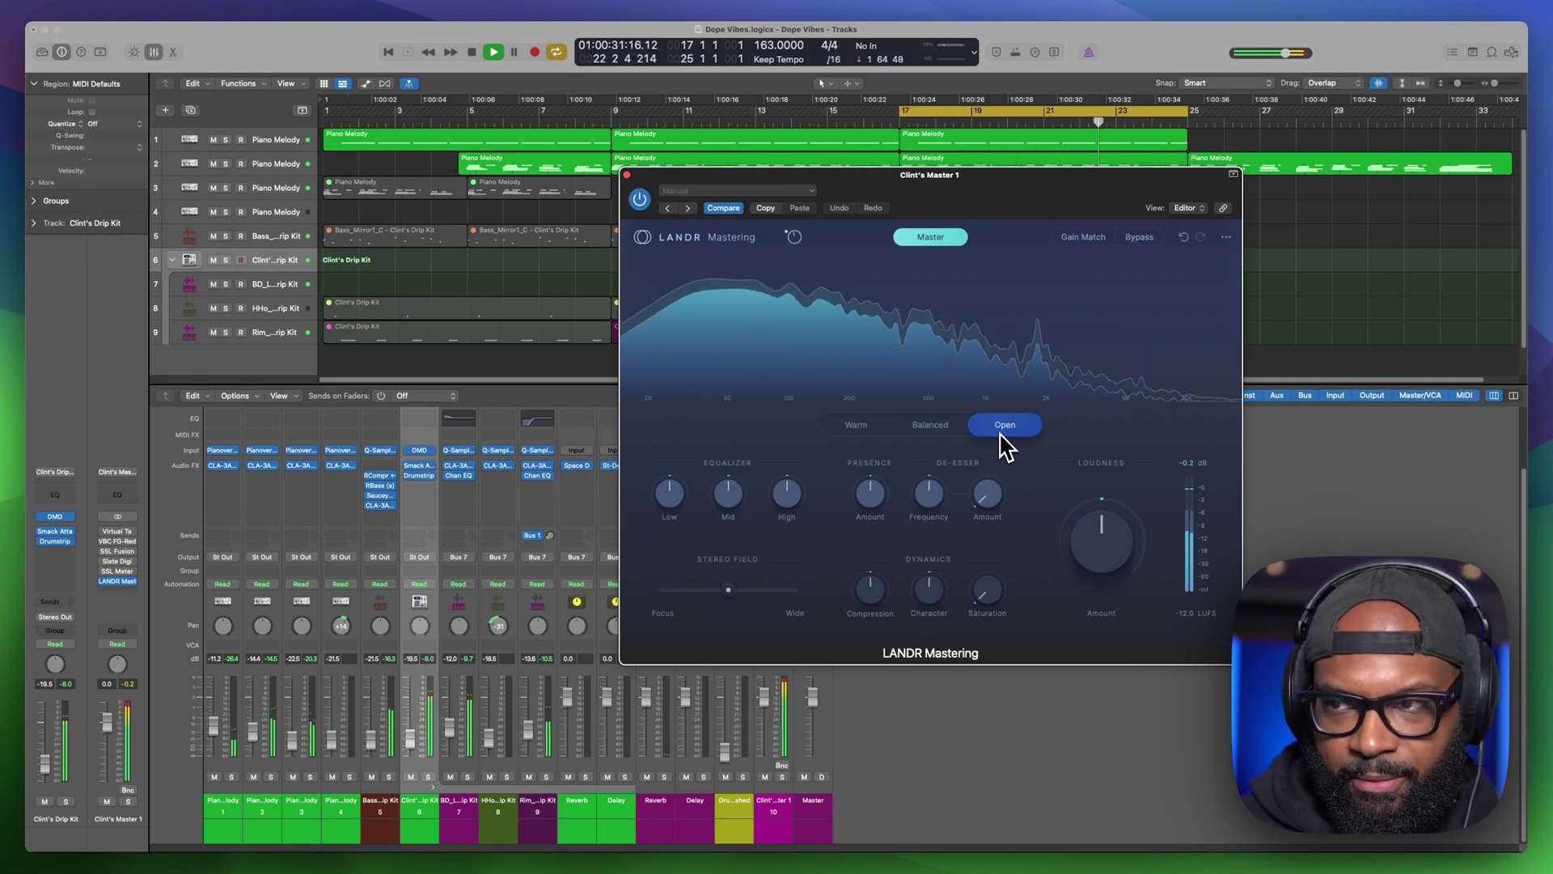
key(space)
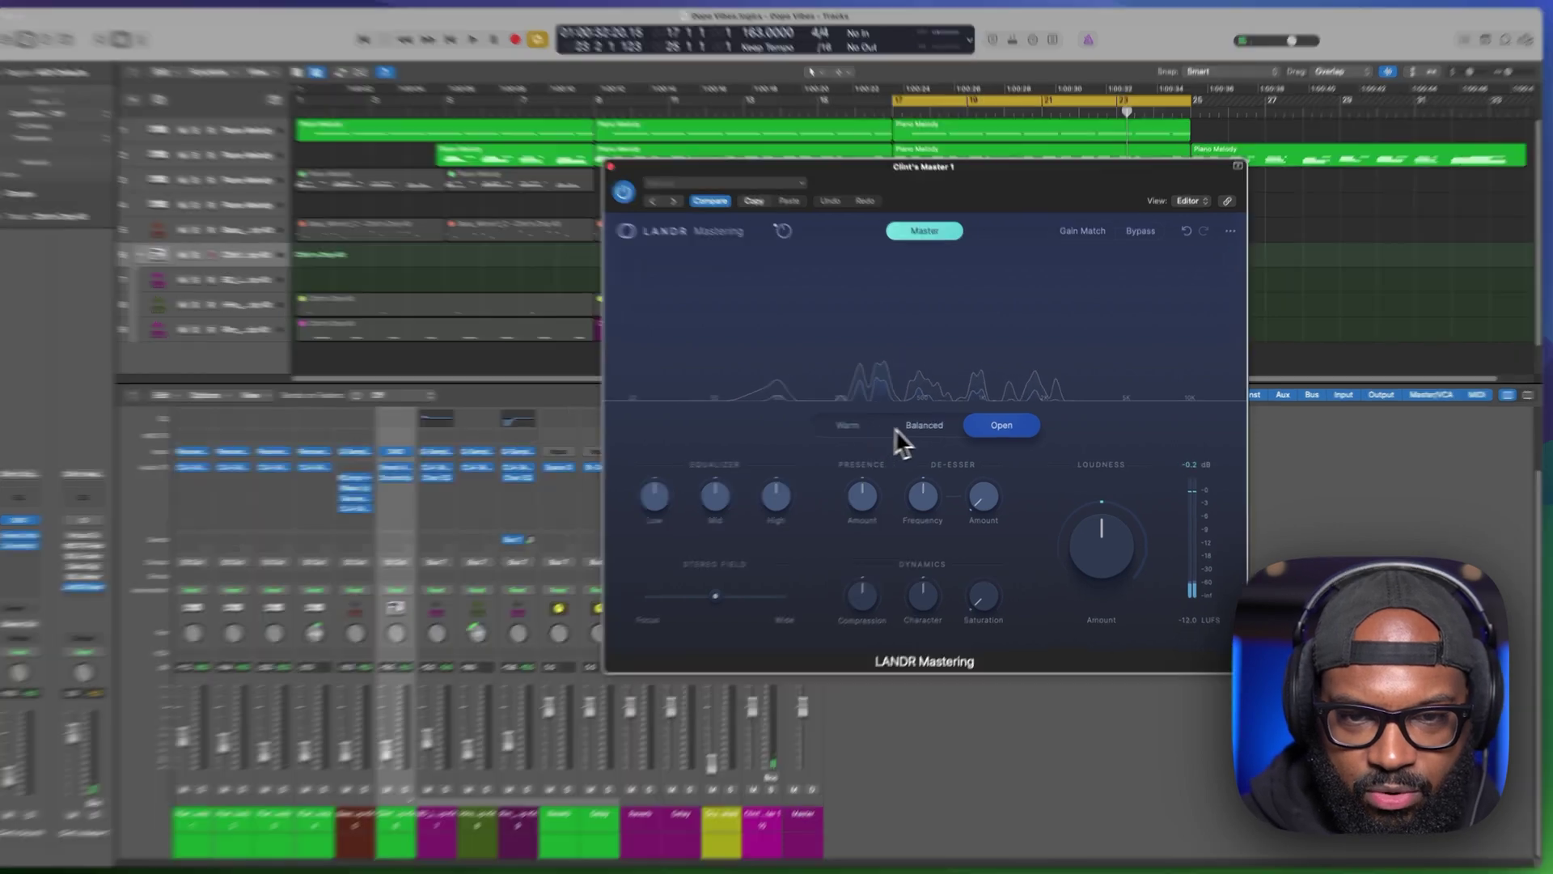
click(932, 426)
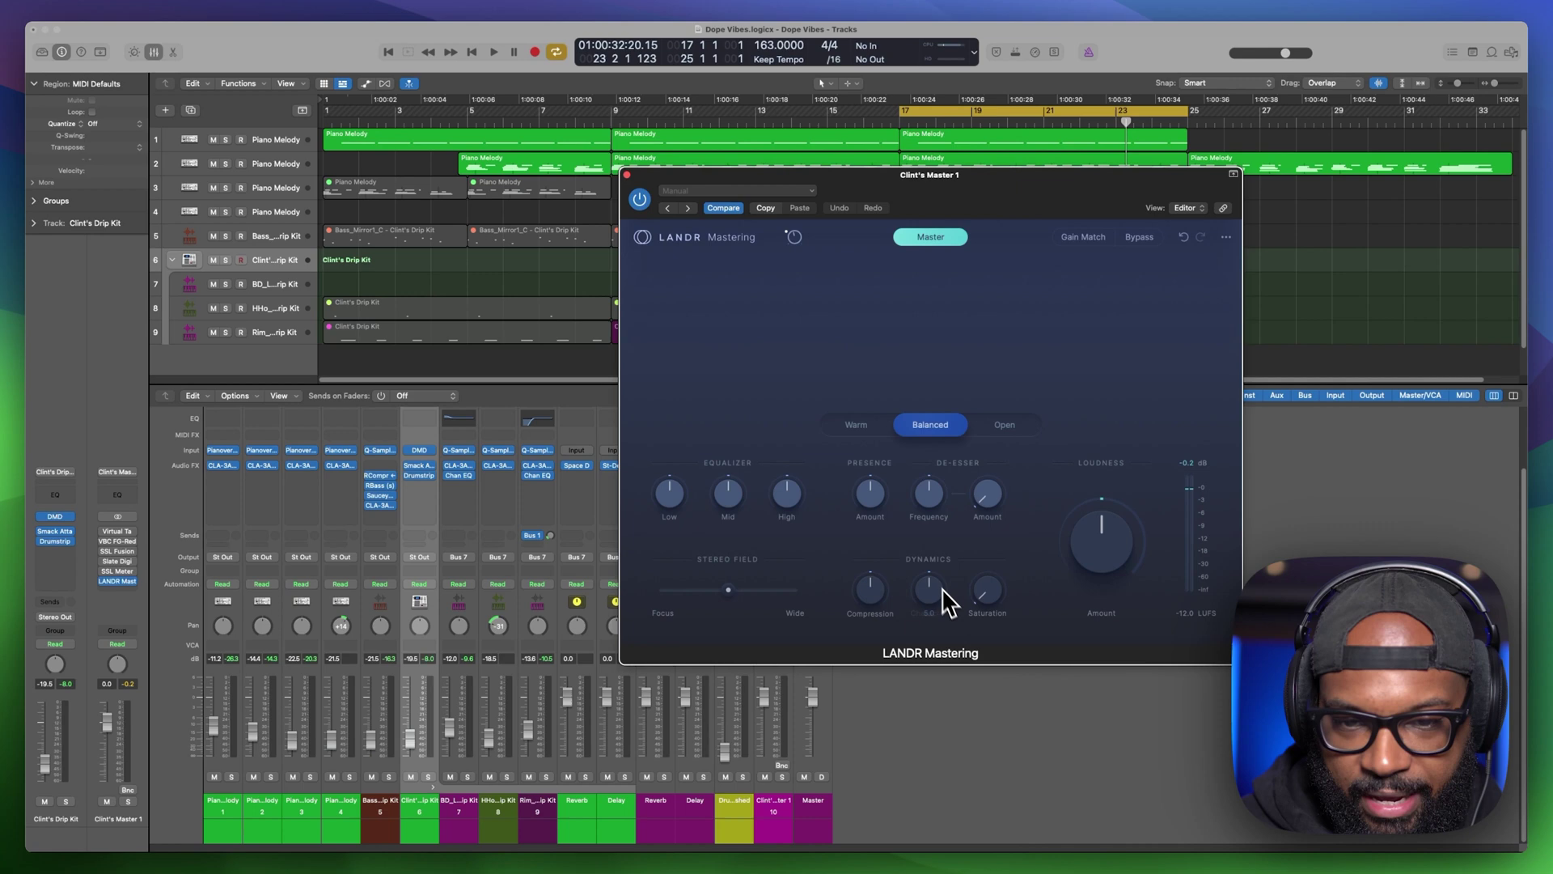
mouse_move(940, 604)
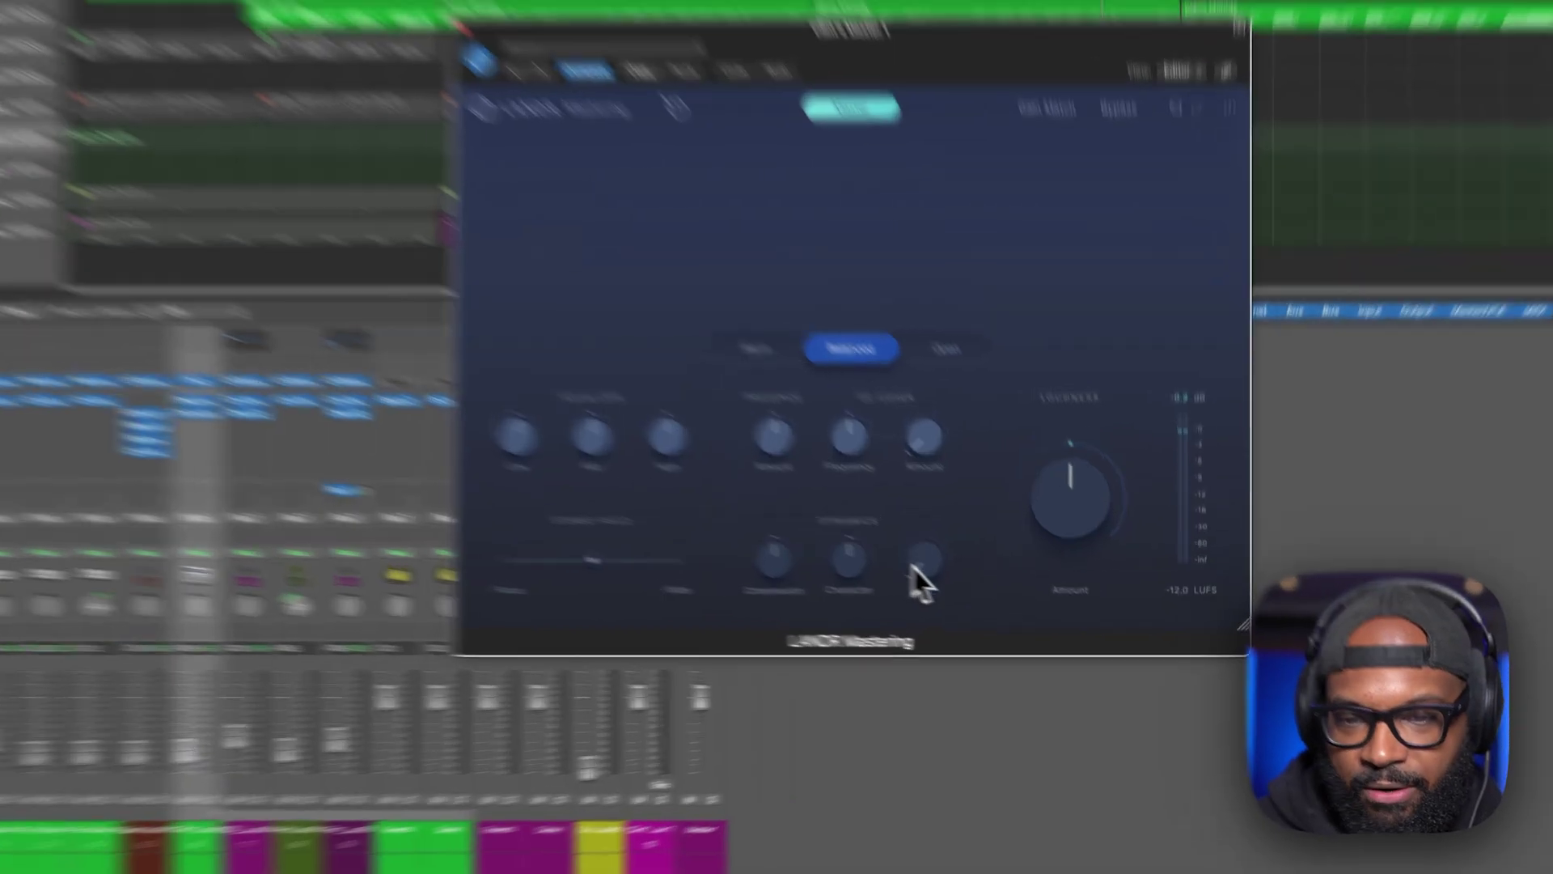
Raise LANDR's Saturation in stages from 3.4 to 5.8.
drag(986, 601, 994, 550)
drag(775, 405, 797, 396)
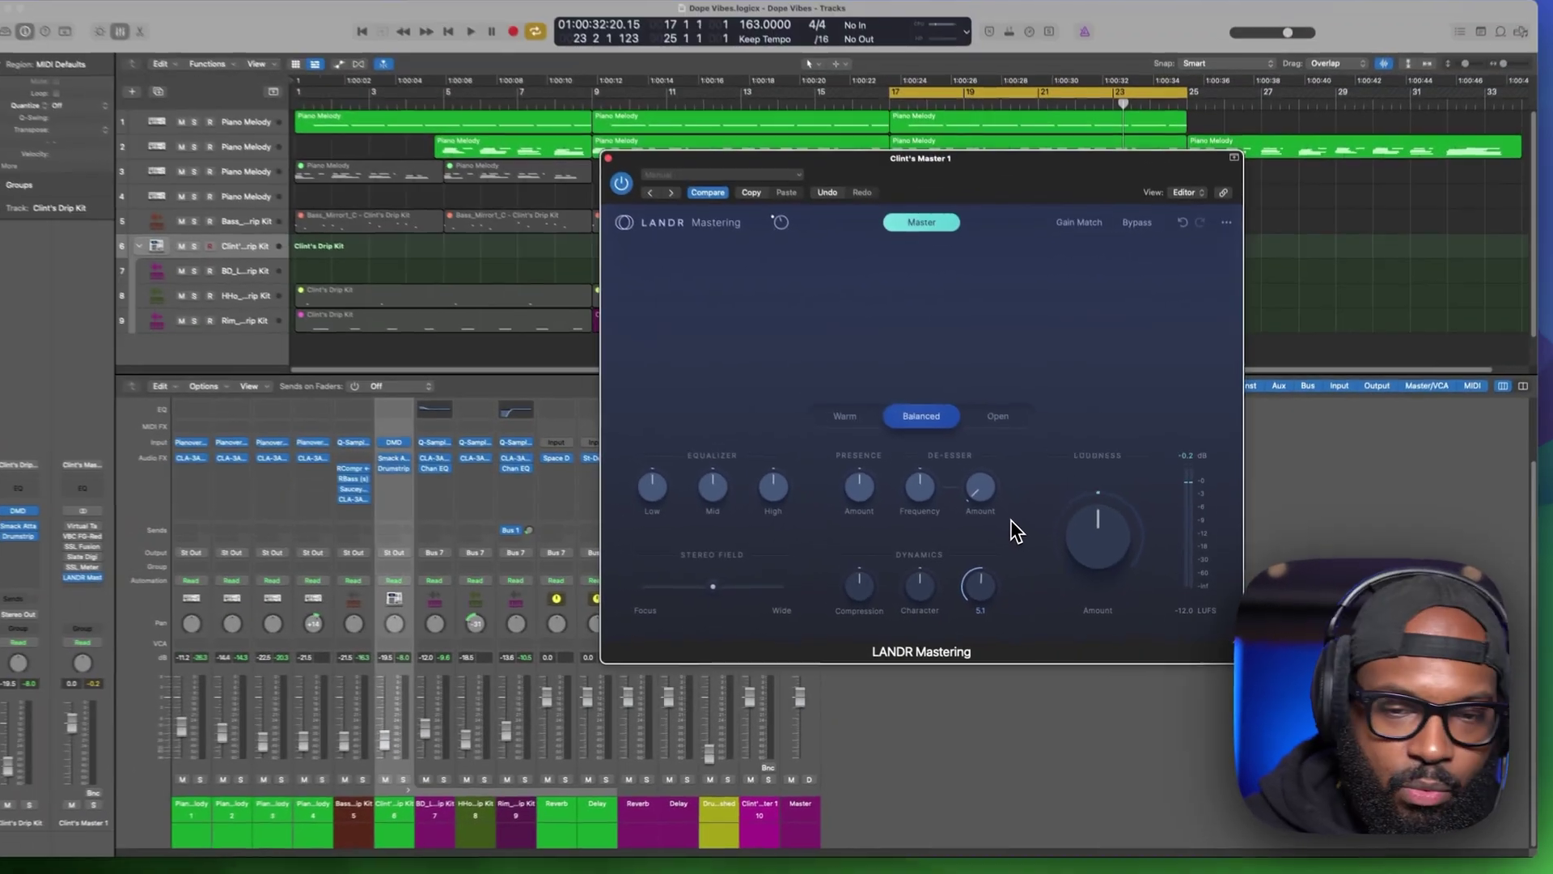
drag(1011, 520, 1019, 507)
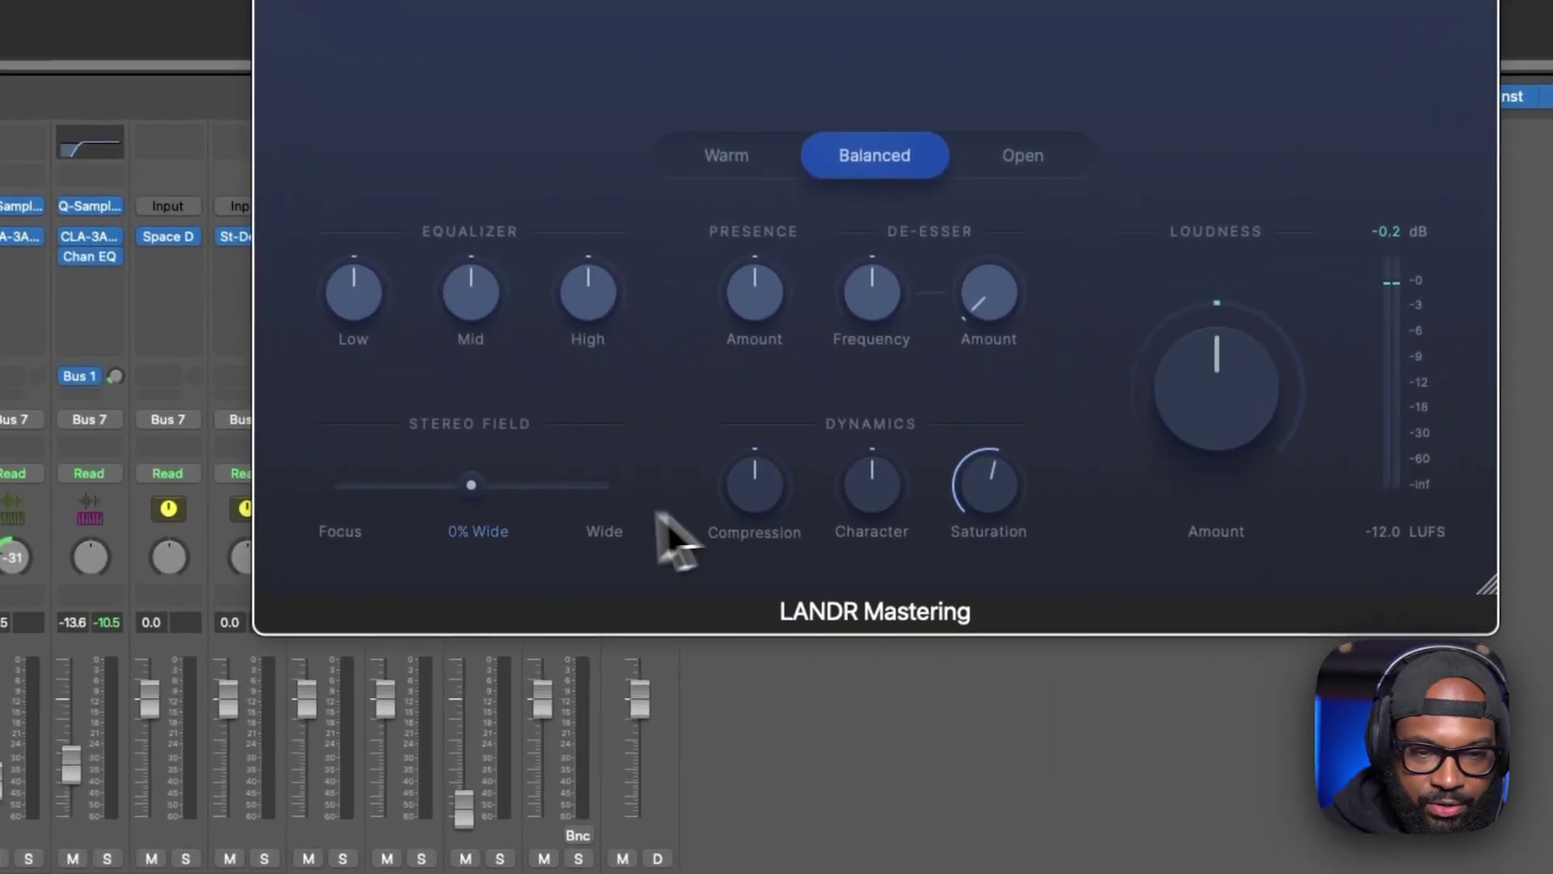
Start playback and try stereo field widths from 6% up to 80% Wide.
drag(476, 495, 478, 492)
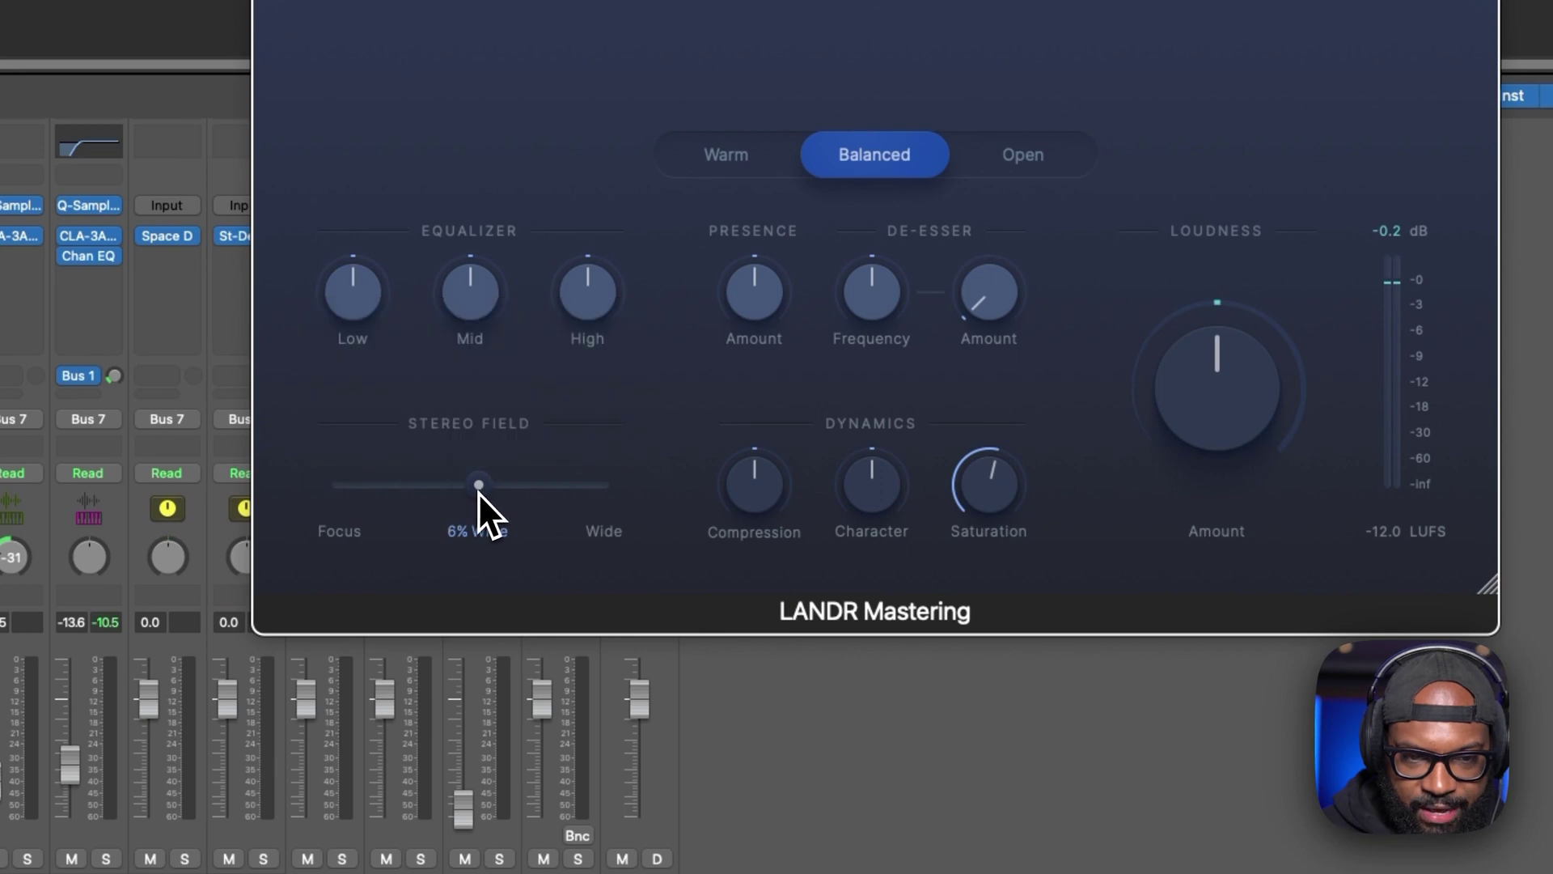
mouse_move(472, 495)
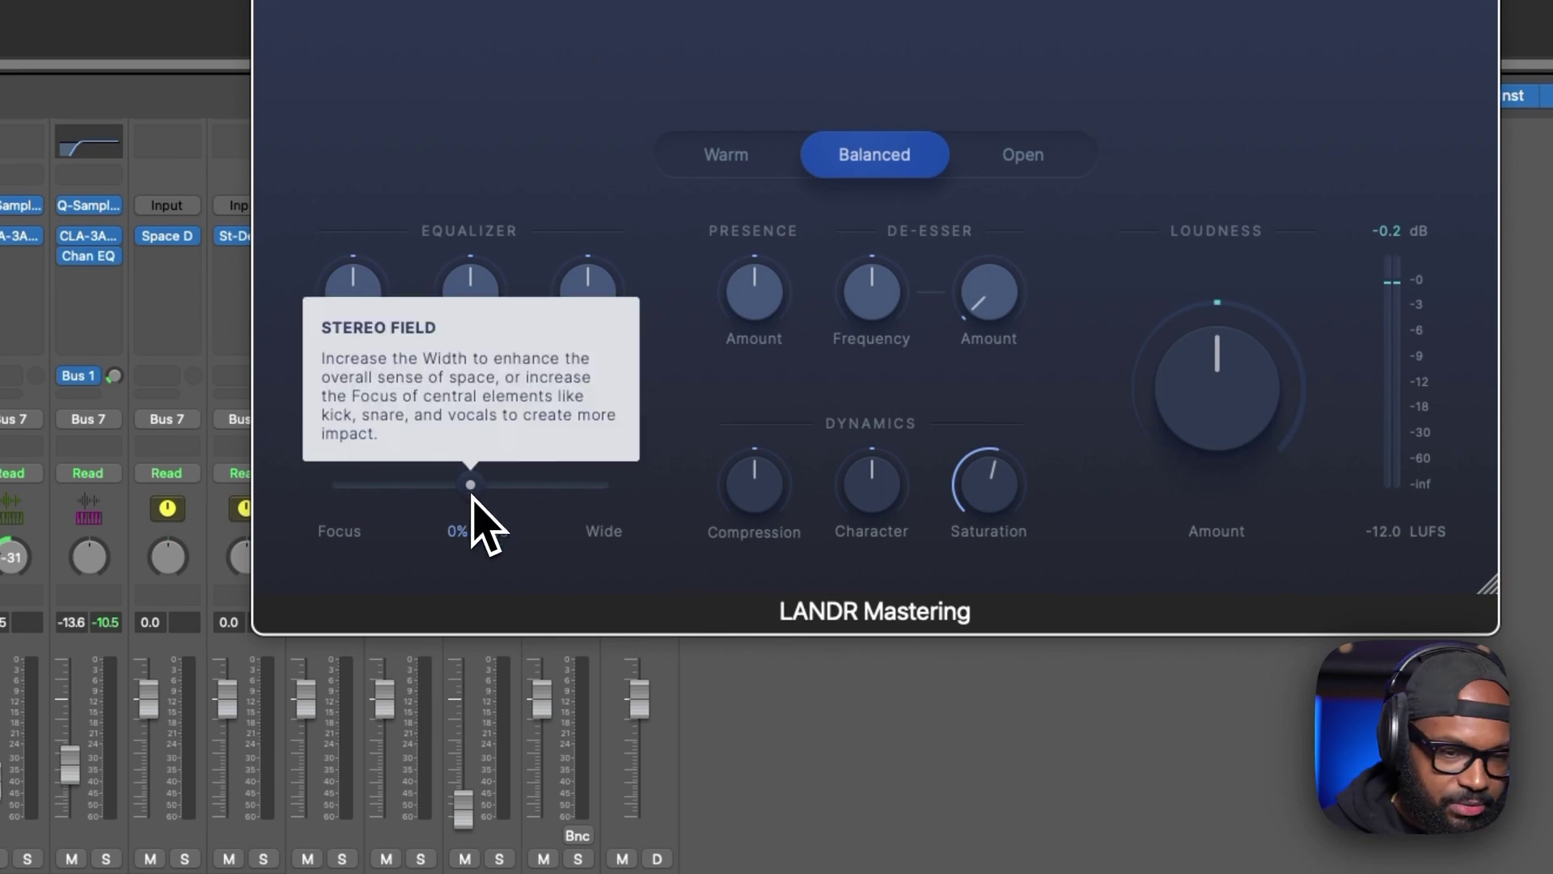
key(space)
drag(473, 495, 547, 502)
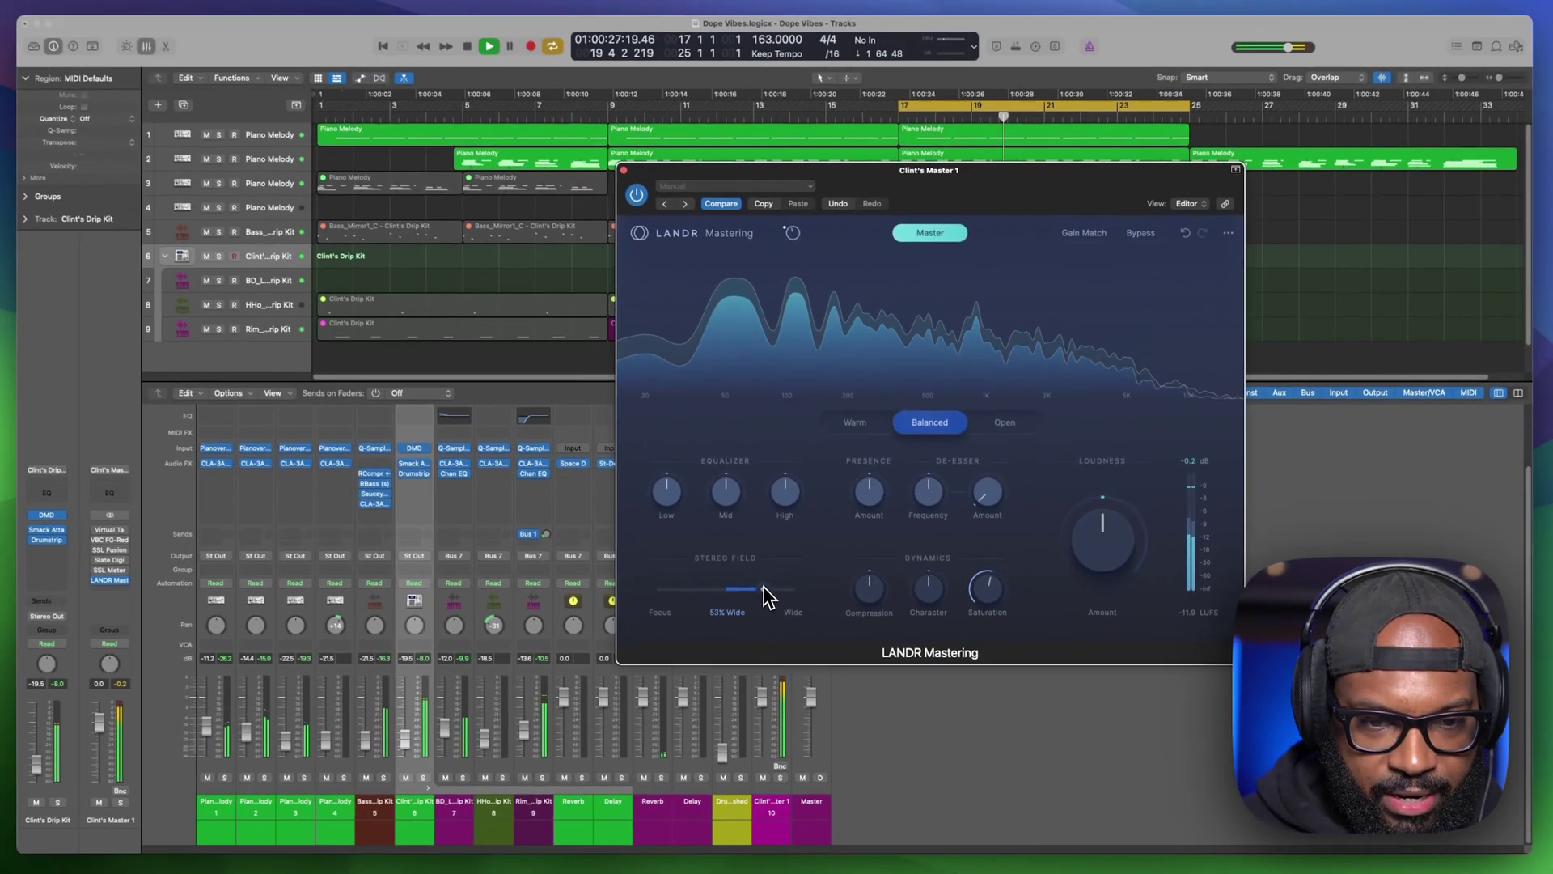
drag(763, 586, 660, 599)
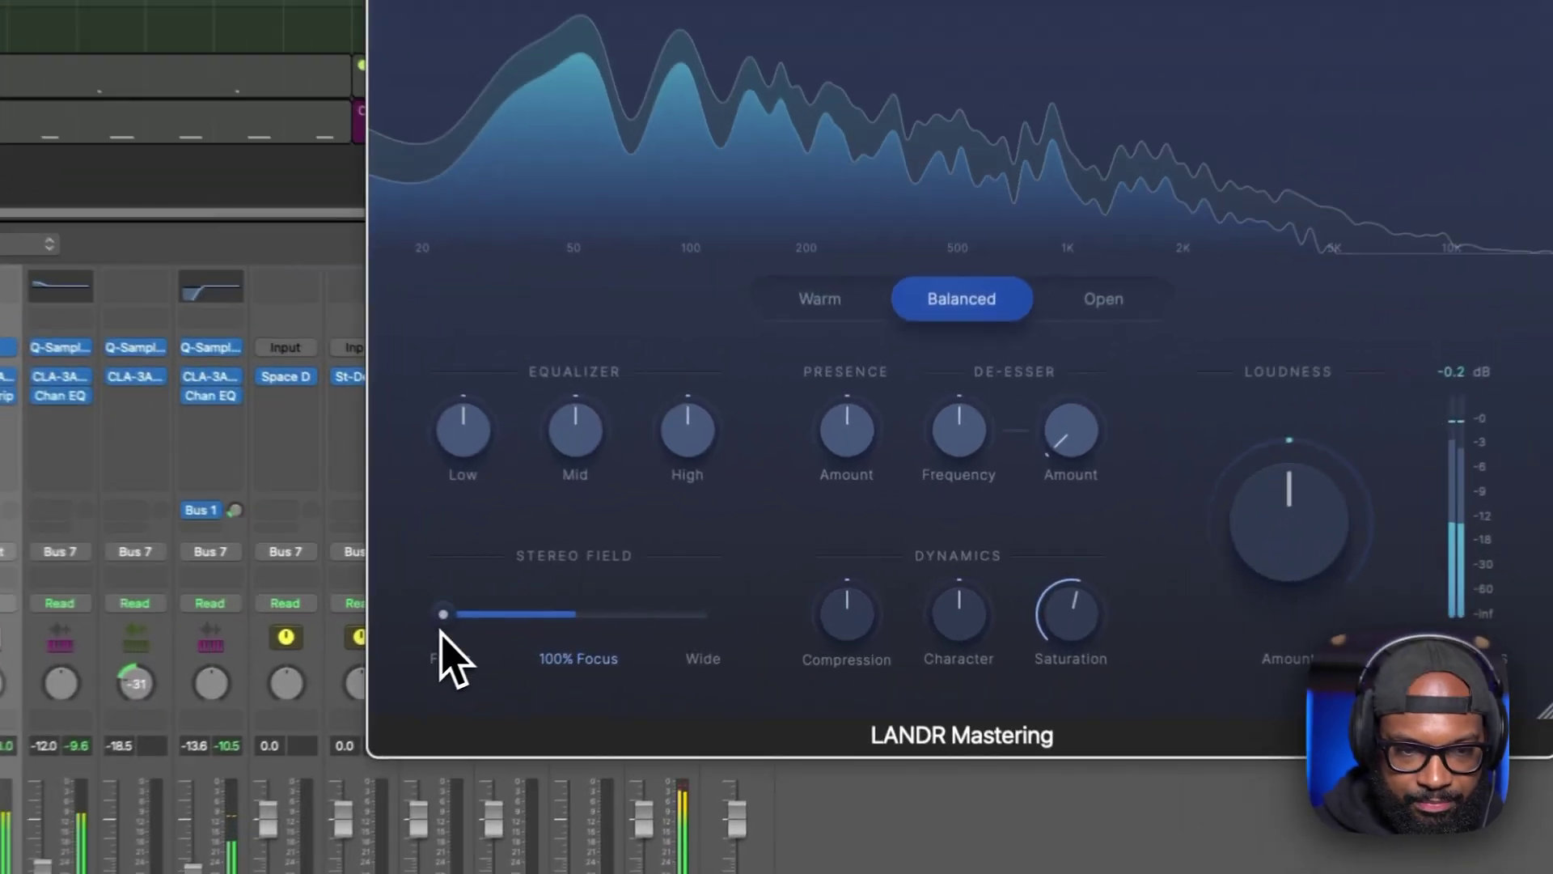
drag(427, 631, 441, 633)
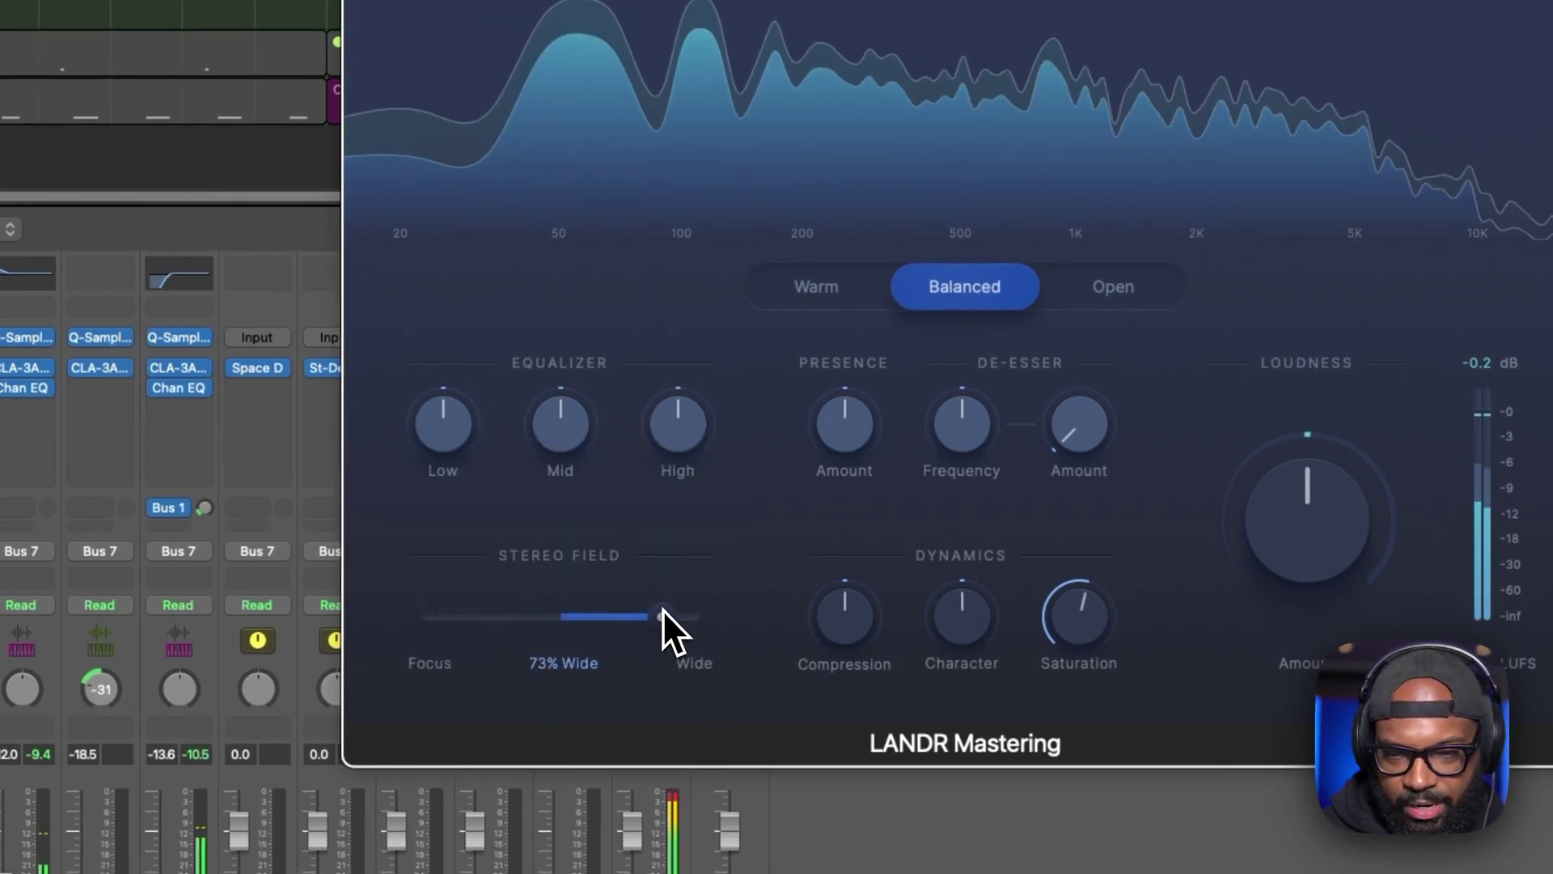
Rework the EQ bands, cutting Mid to about -8.1 and ending with Low 2.8, High 3.2.
mouse_move(1079, 624)
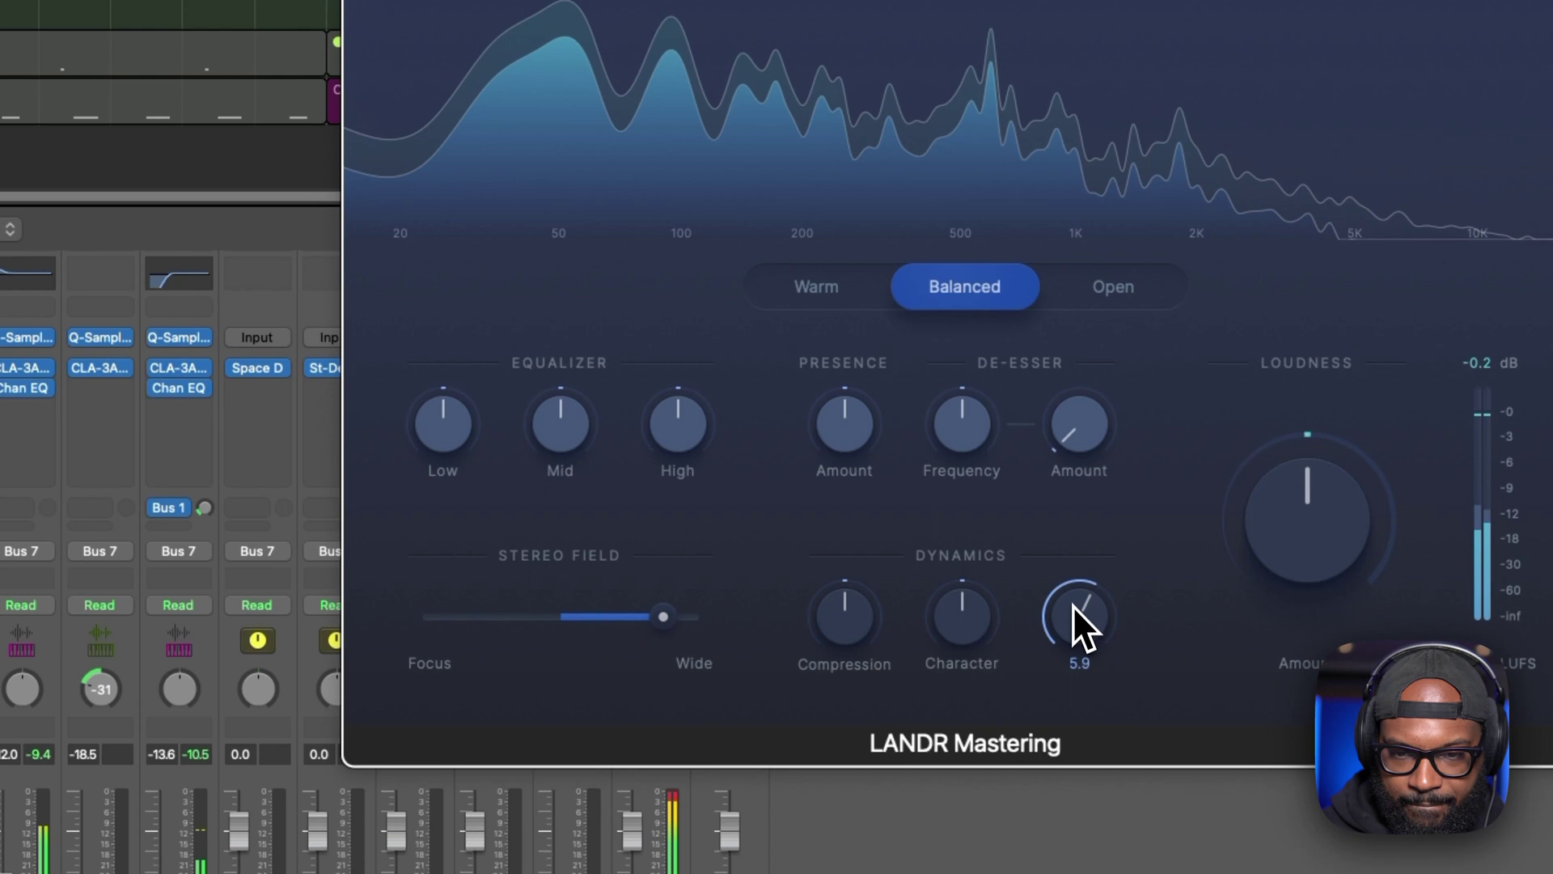
mouse_move(879, 613)
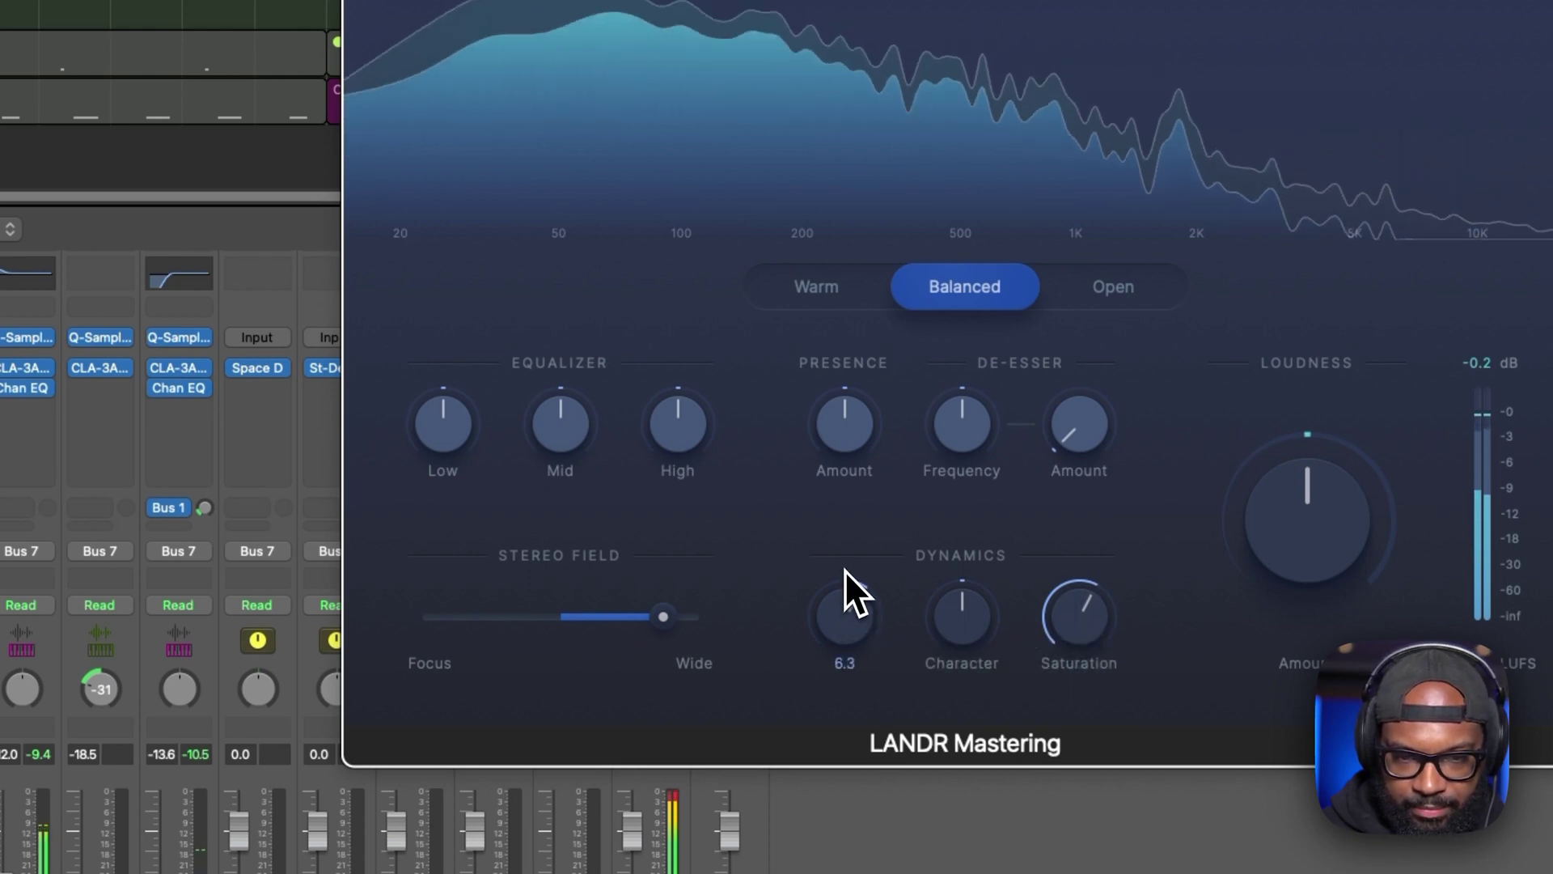
mouse_move(712, 451)
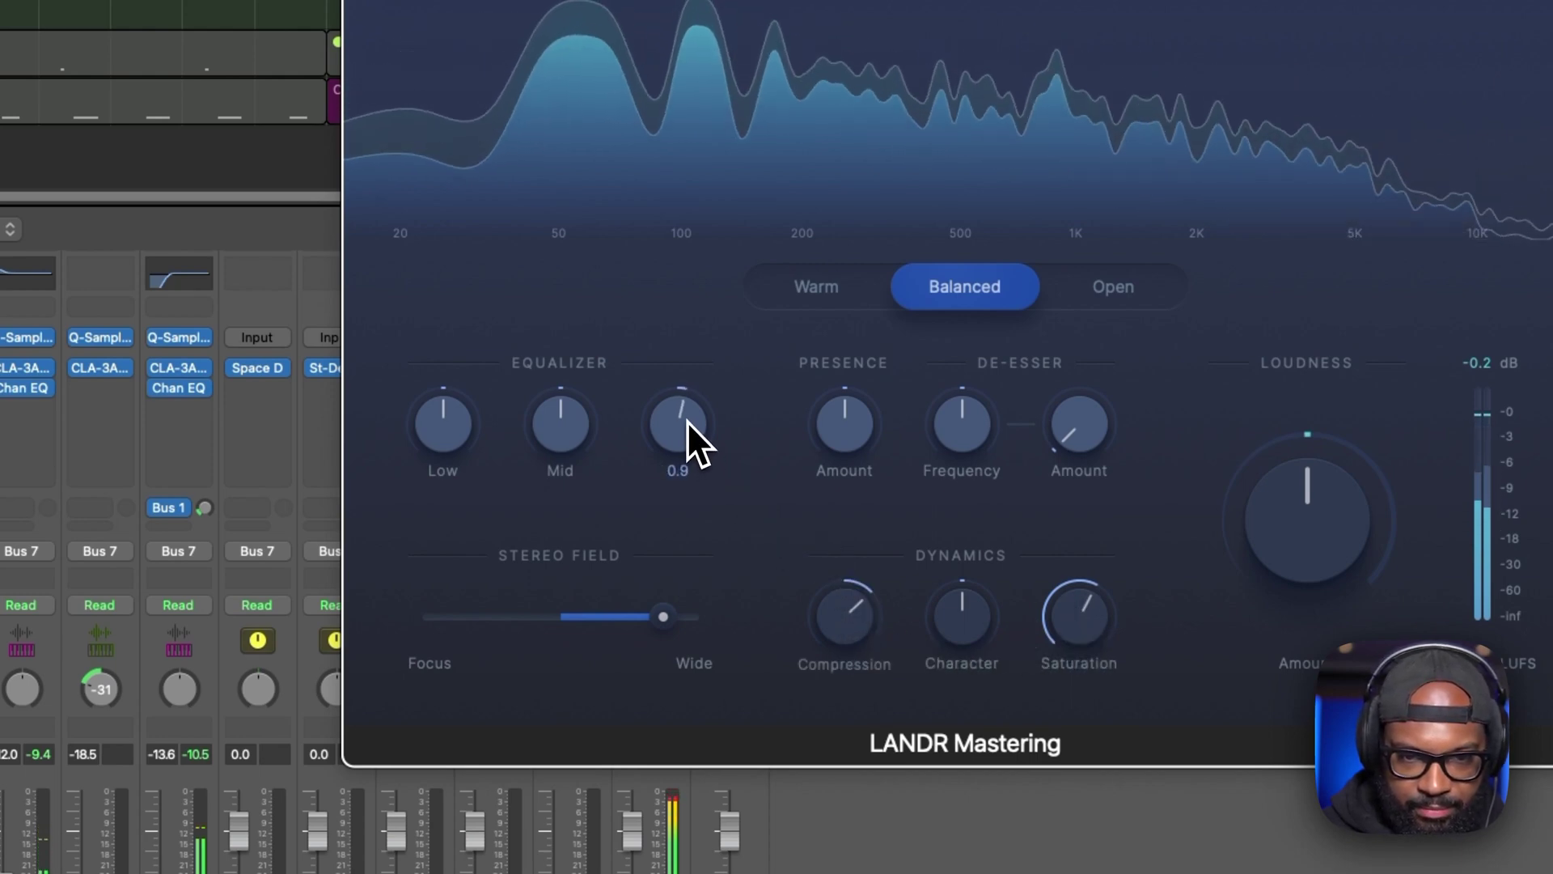
drag(686, 421, 687, 382)
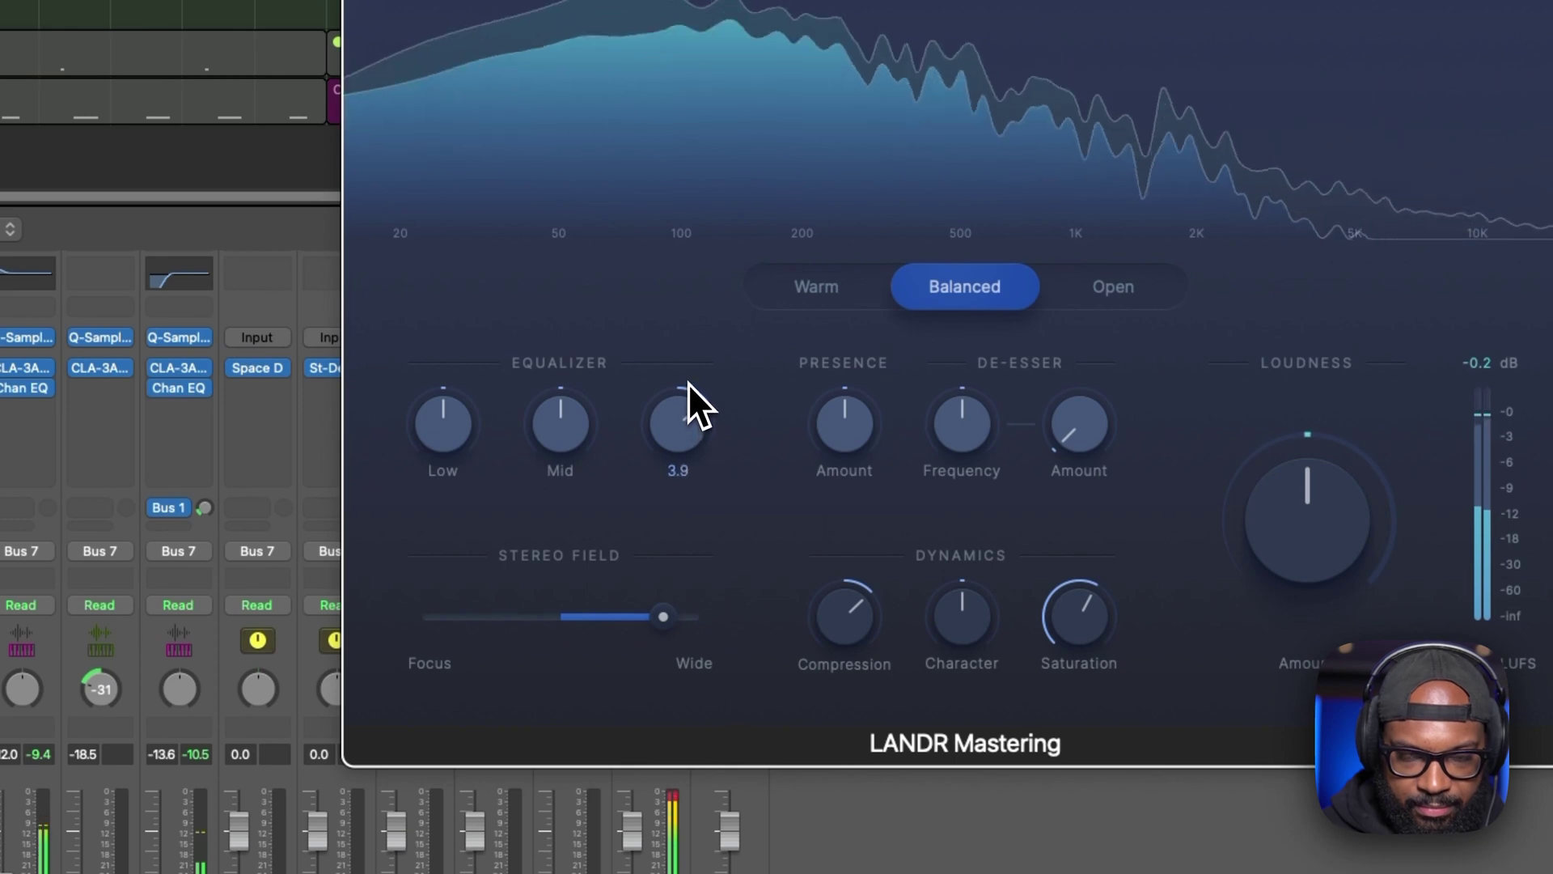
drag(453, 413, 438, 507)
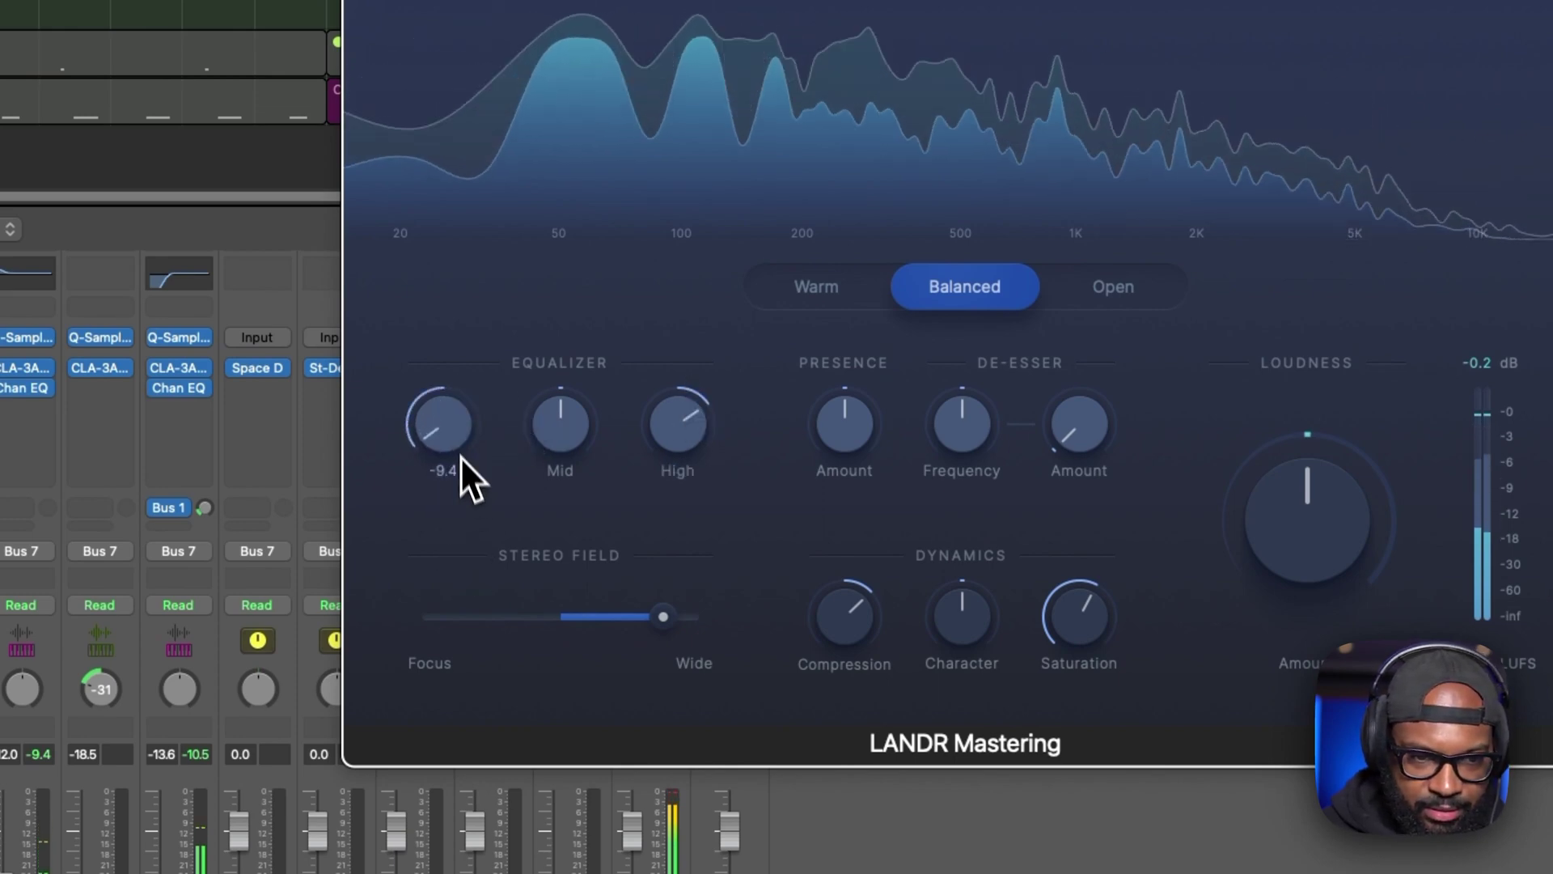
drag(545, 448, 555, 596)
drag(676, 425, 644, 513)
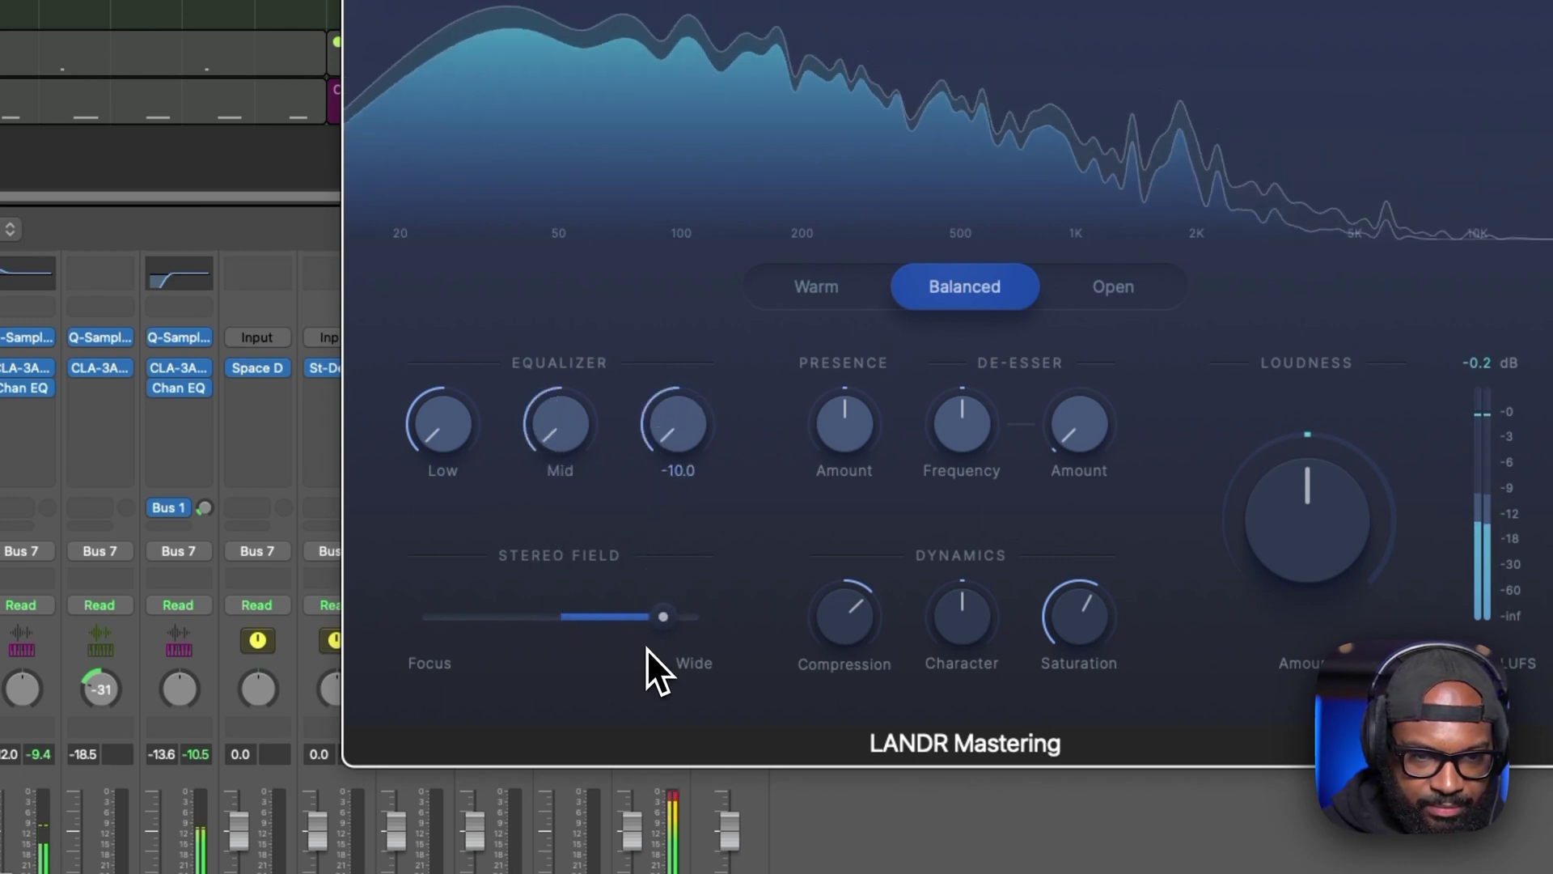
drag(647, 654, 657, 429)
click(547, 409)
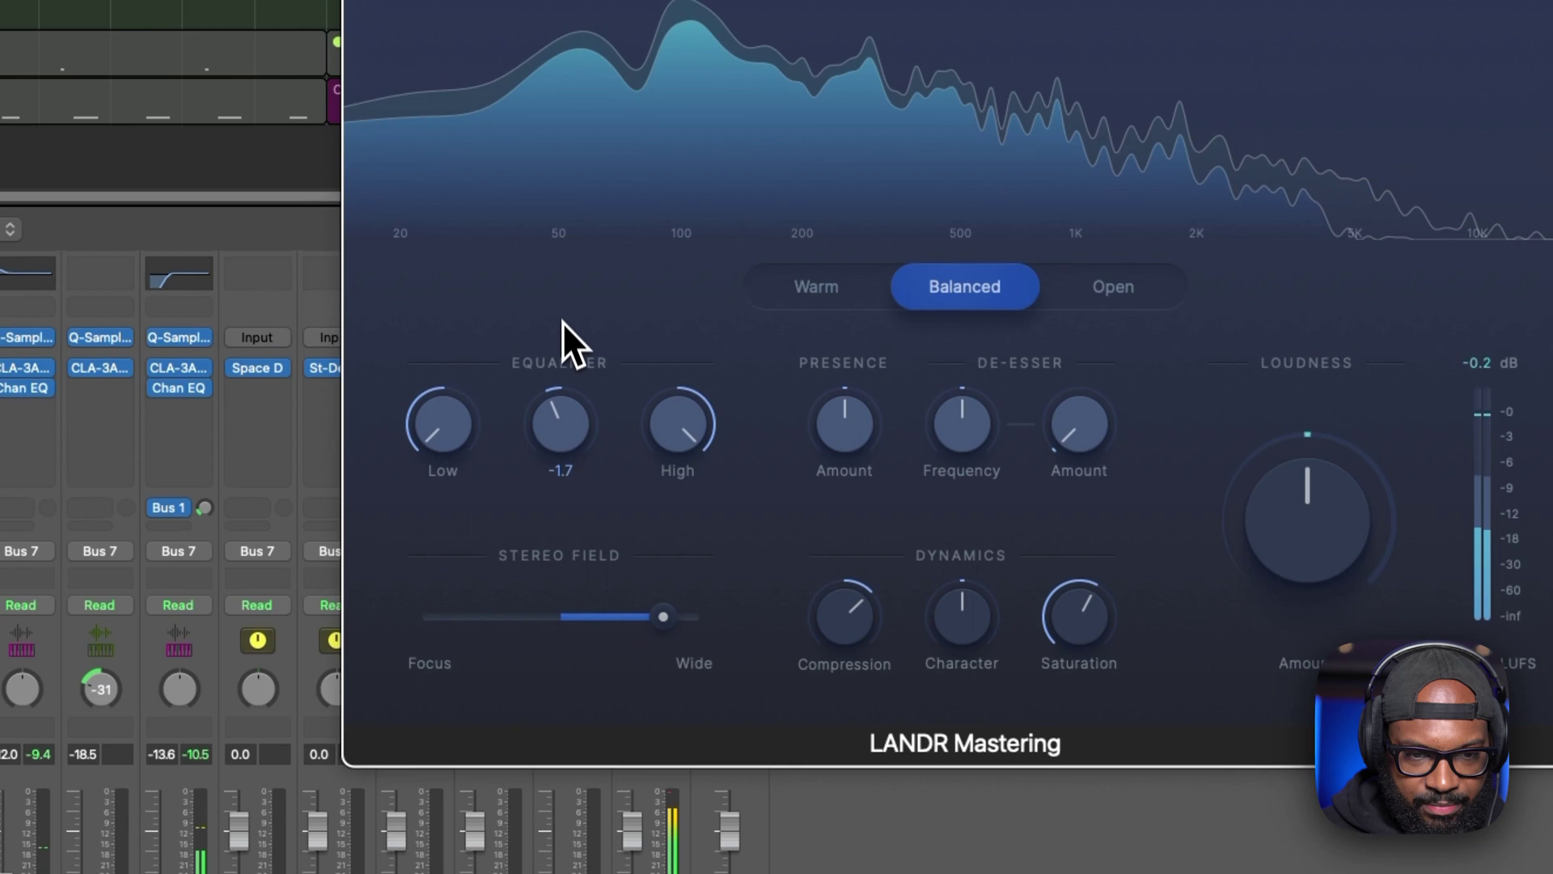
drag(443, 417, 477, 228)
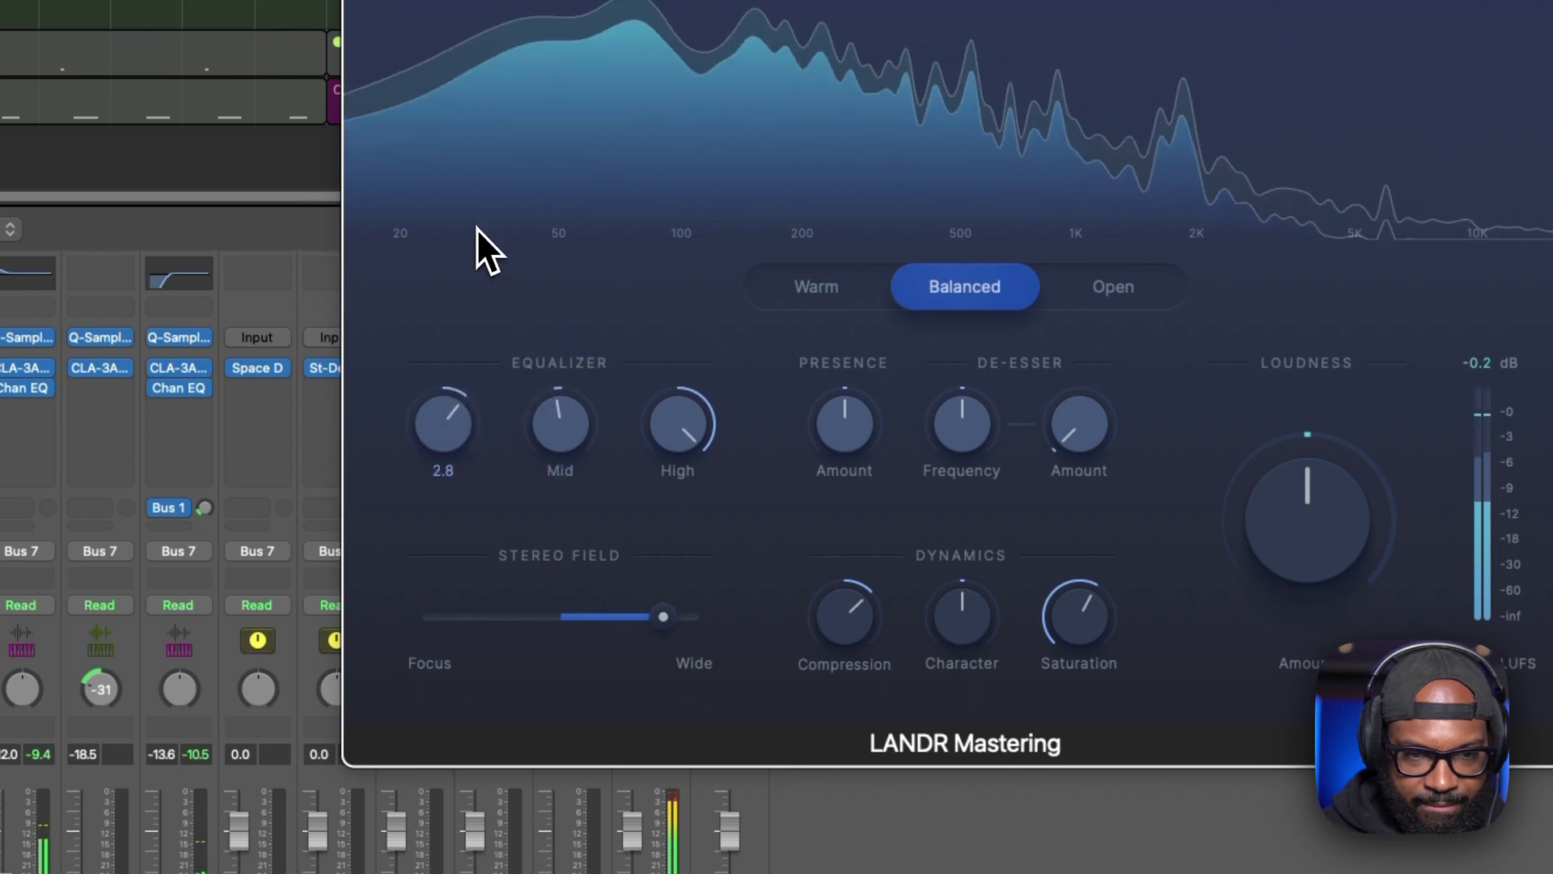
drag(692, 438, 681, 522)
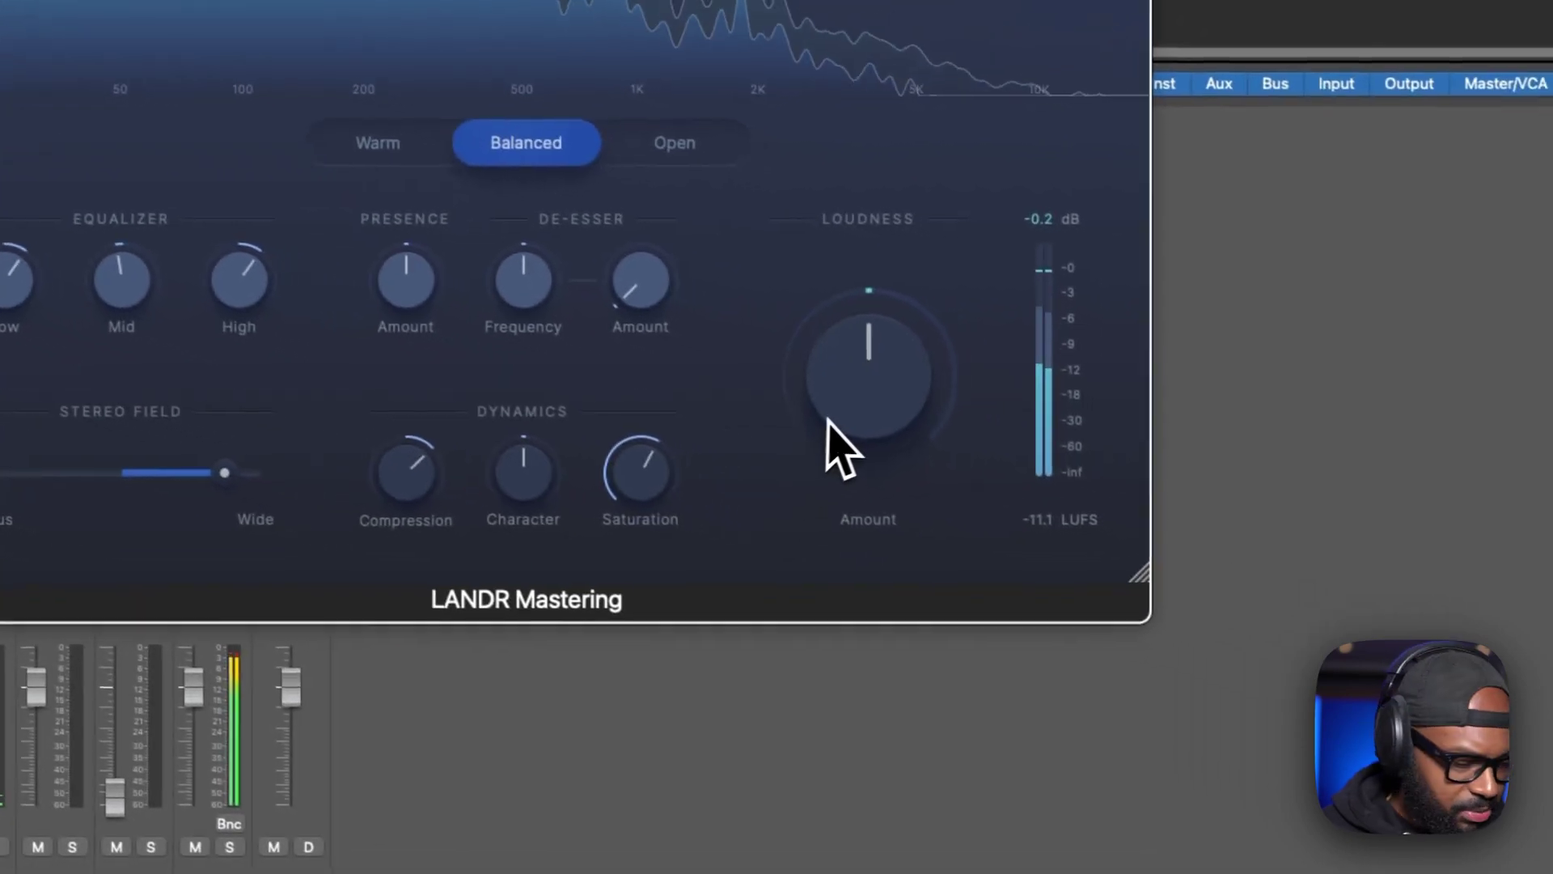
Increase LANDR's Loudness Amount in two drags and set Stereo Field to 58% Wide.
drag(868, 410, 852, 367)
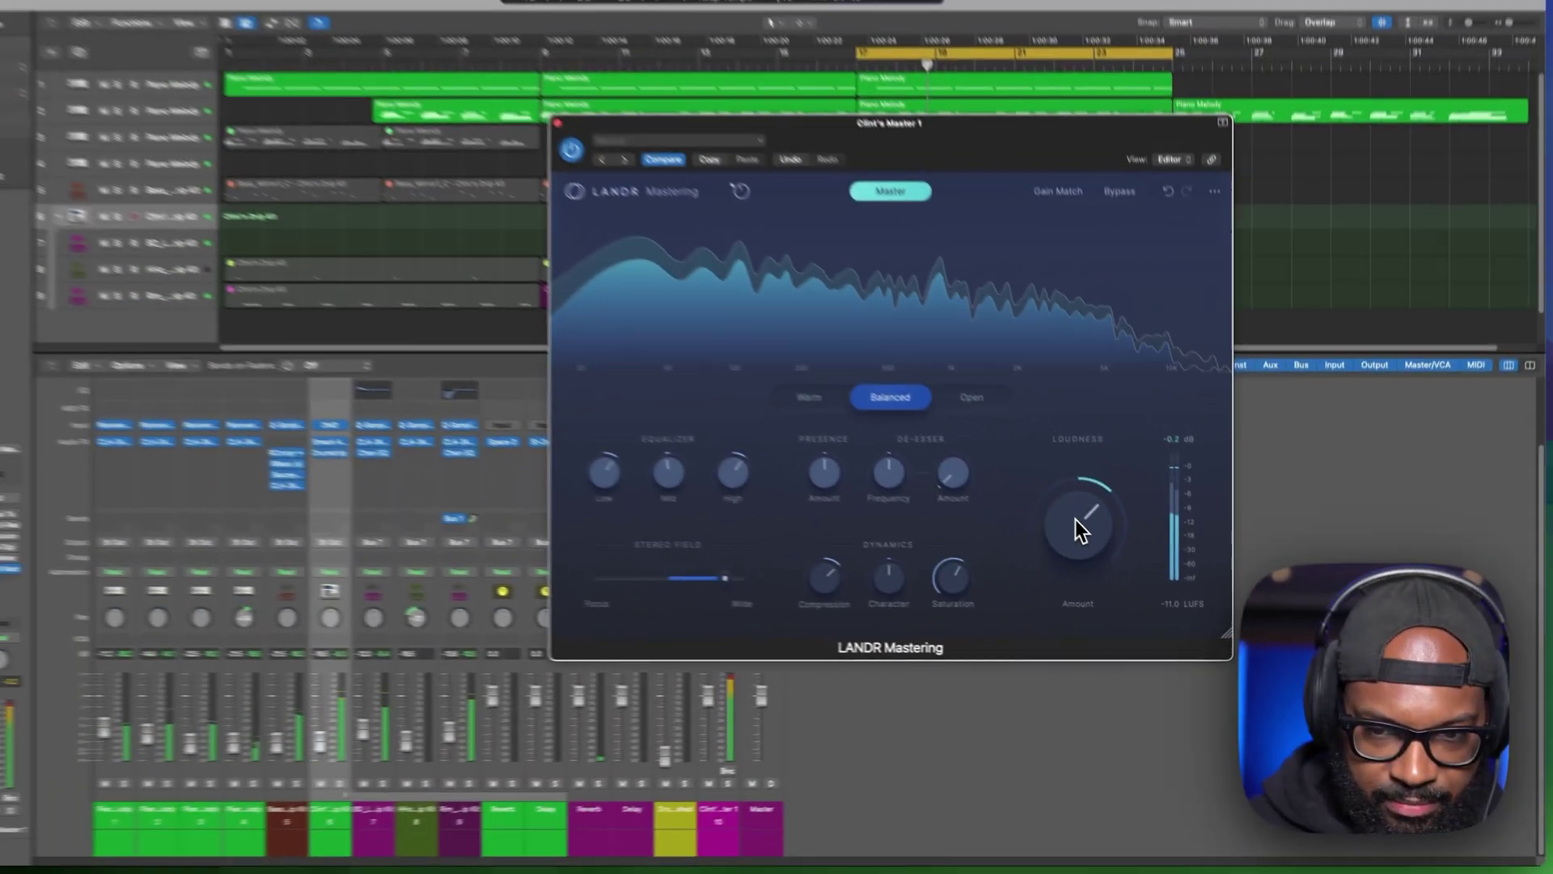
drag(1075, 520, 1103, 544)
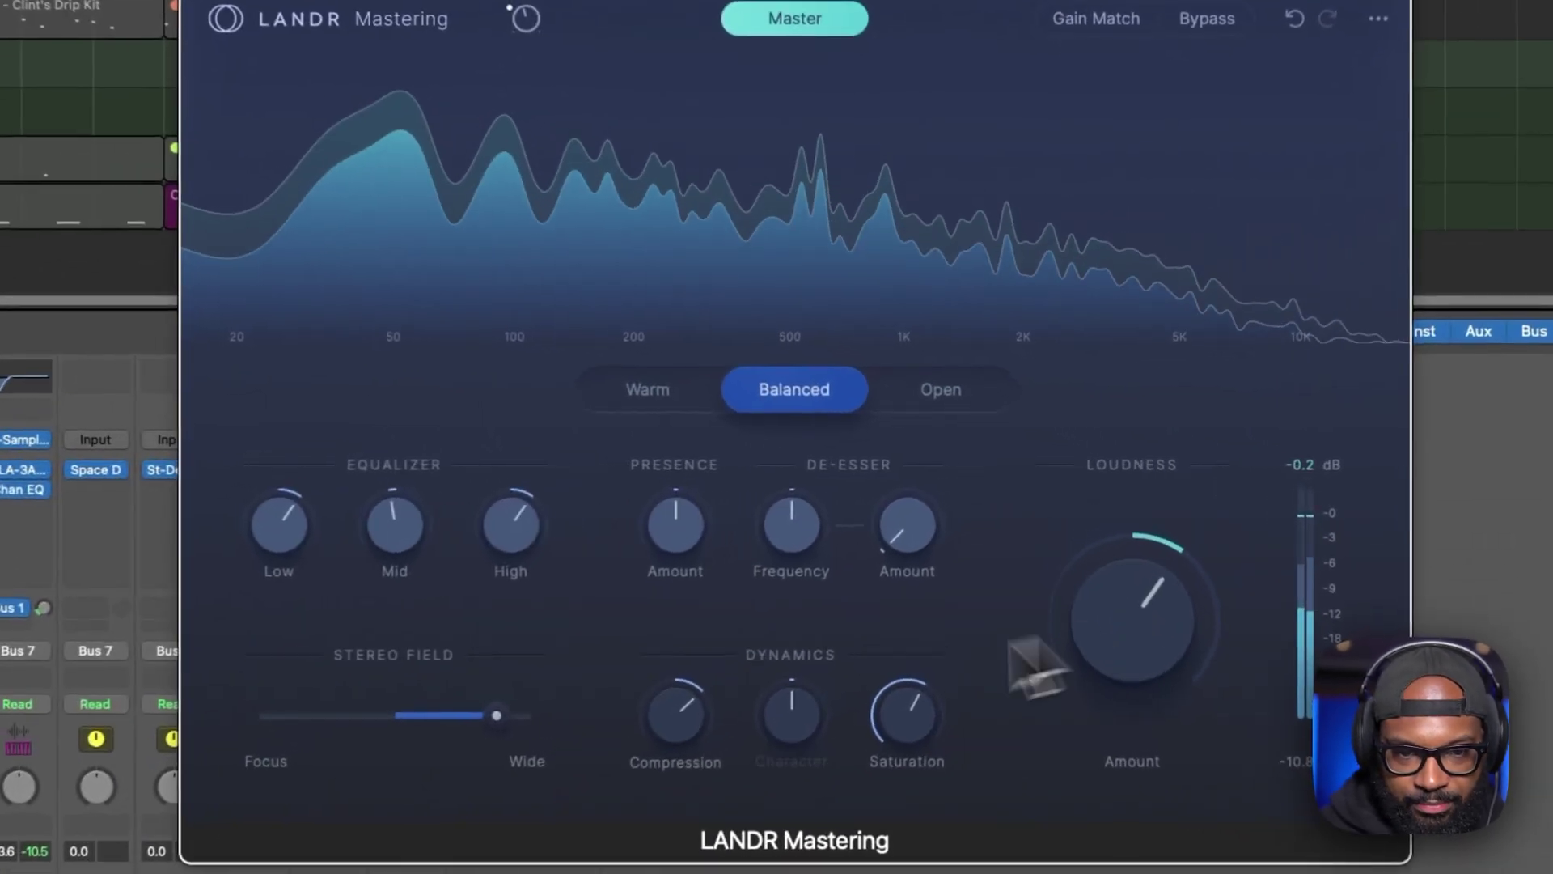
drag(494, 716, 426, 718)
Toggle Gain Match on and off to compare, leave it off, and stop playback.
click(1085, 19)
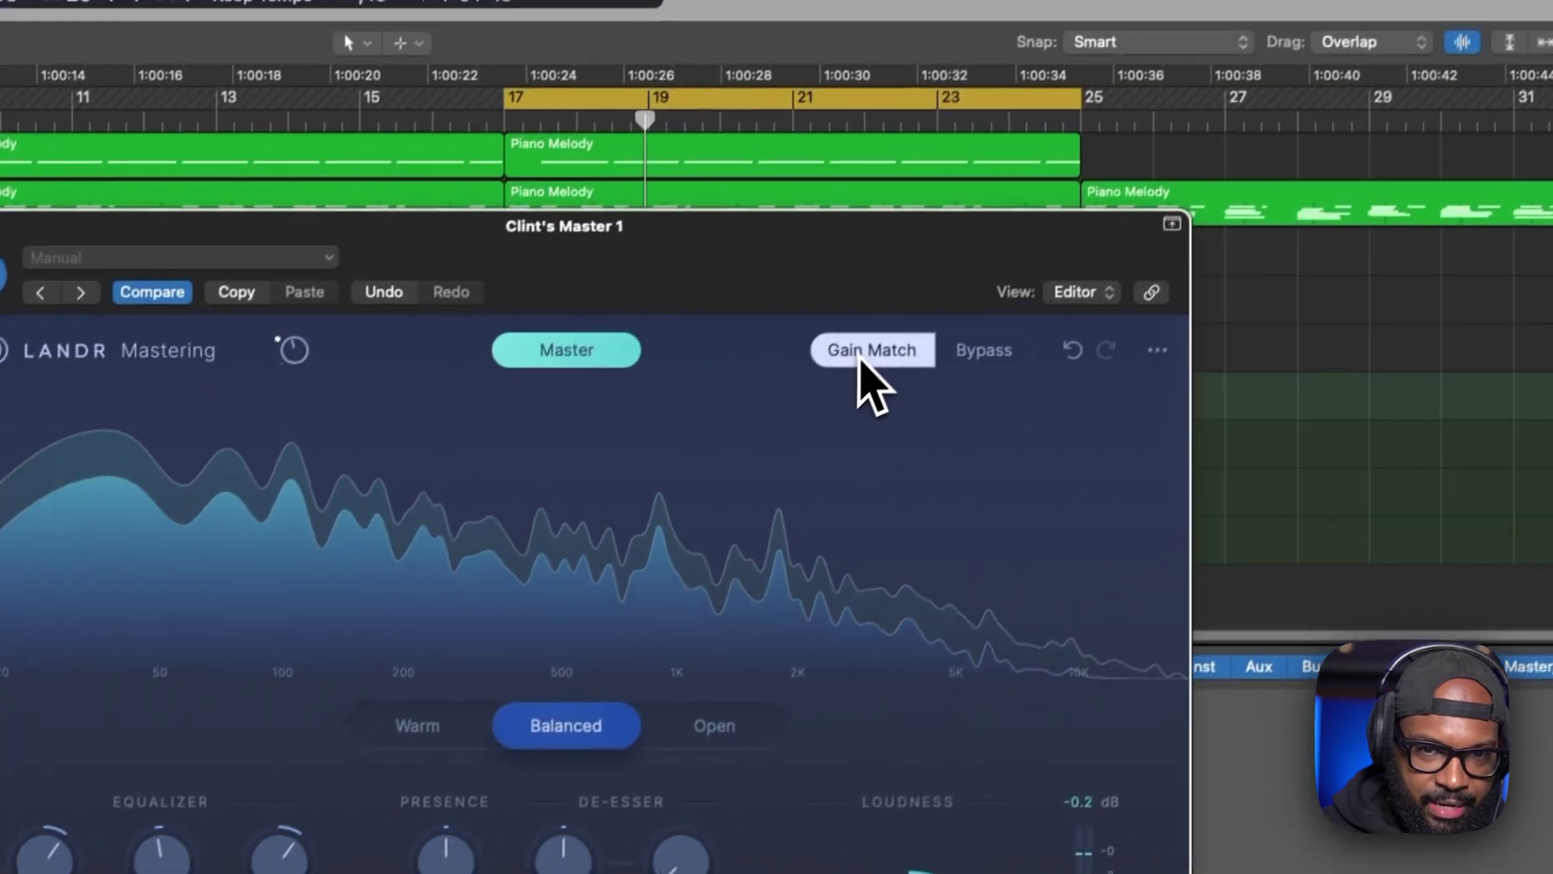
click(851, 381)
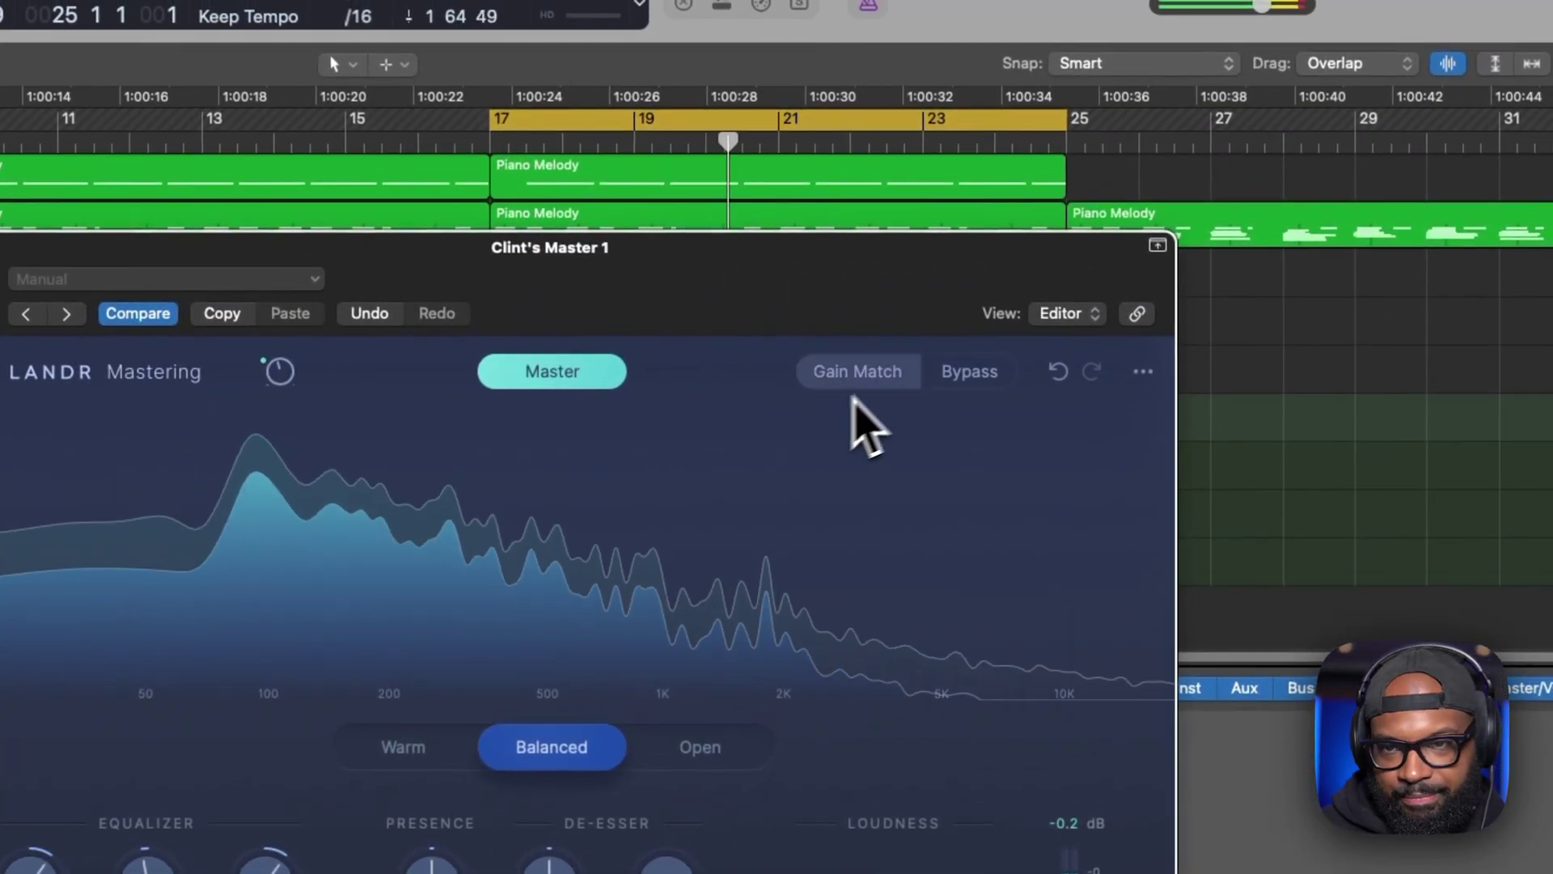
click(881, 385)
click(884, 385)
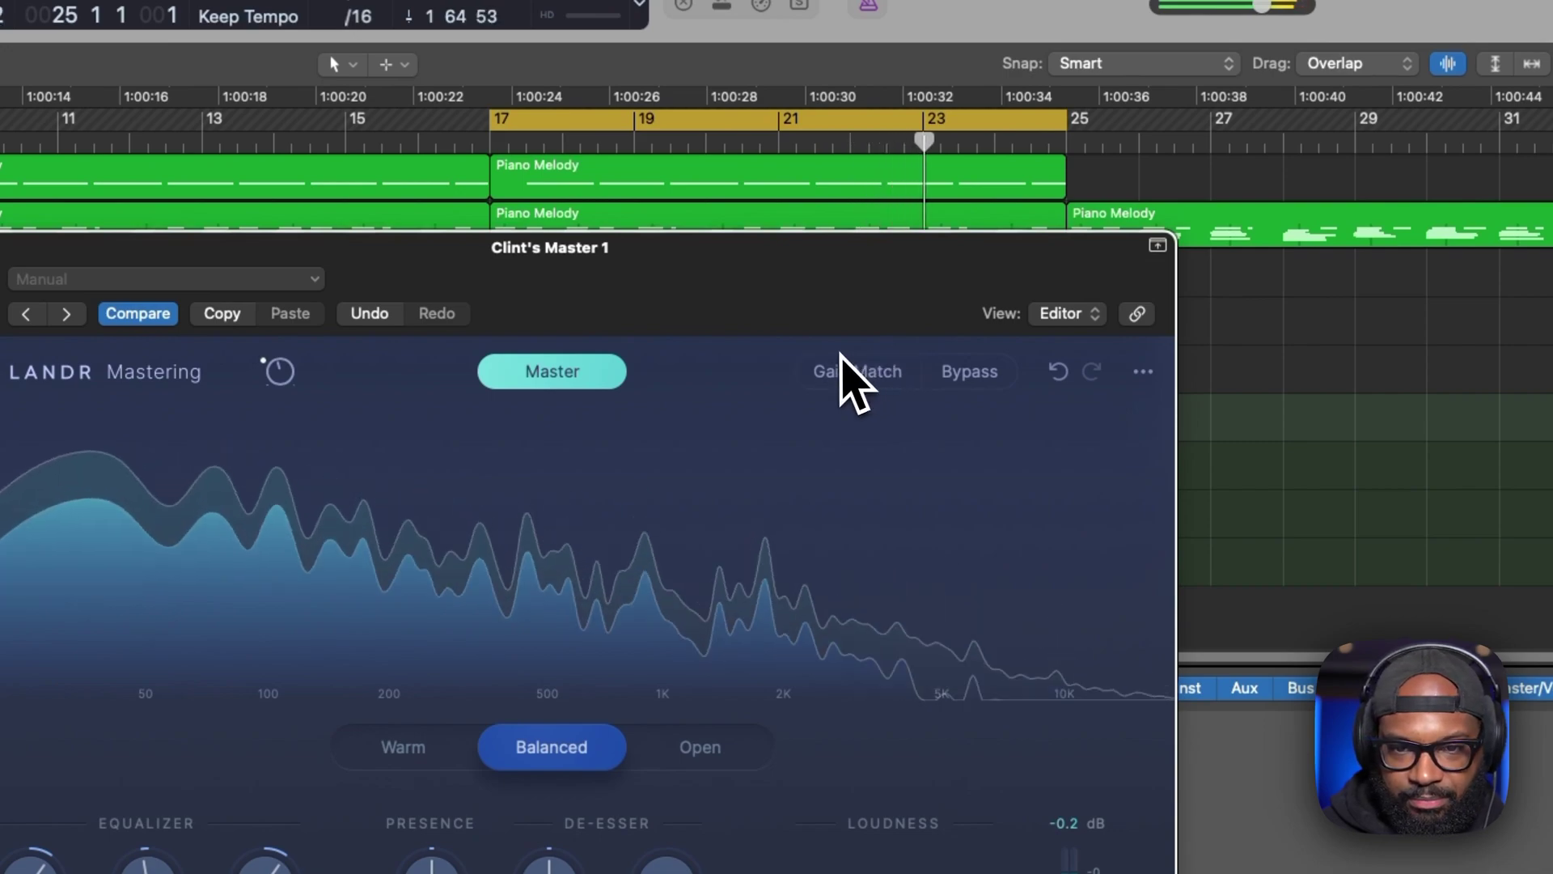
key(space)
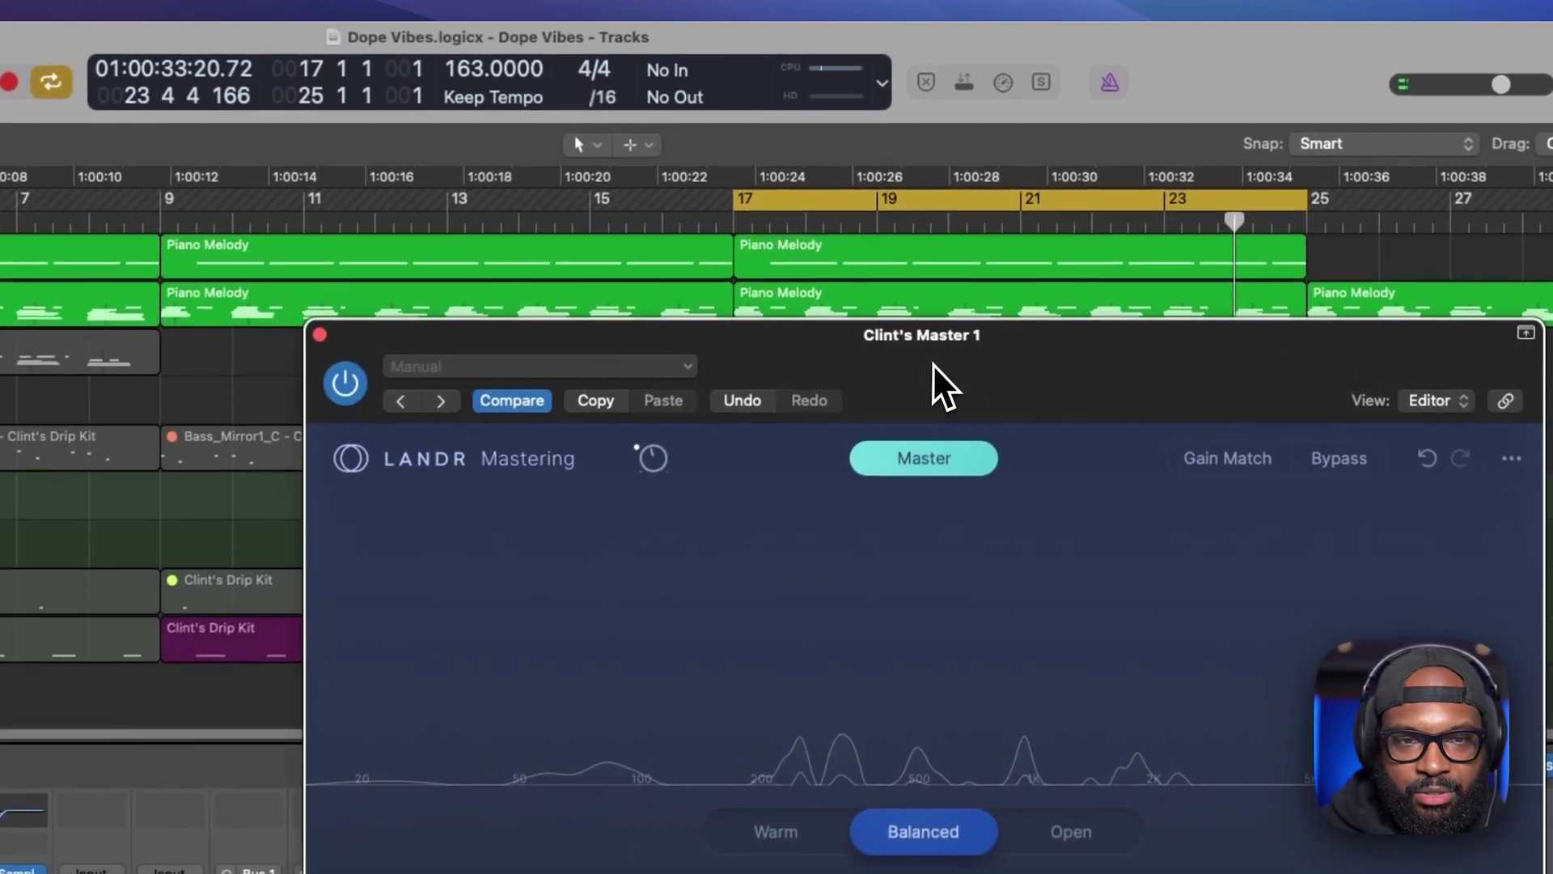
Slide the LANDR Mastering window a little right, keeping compression 6.7 and -10.5 LUFS.
drag(982, 354, 1052, 356)
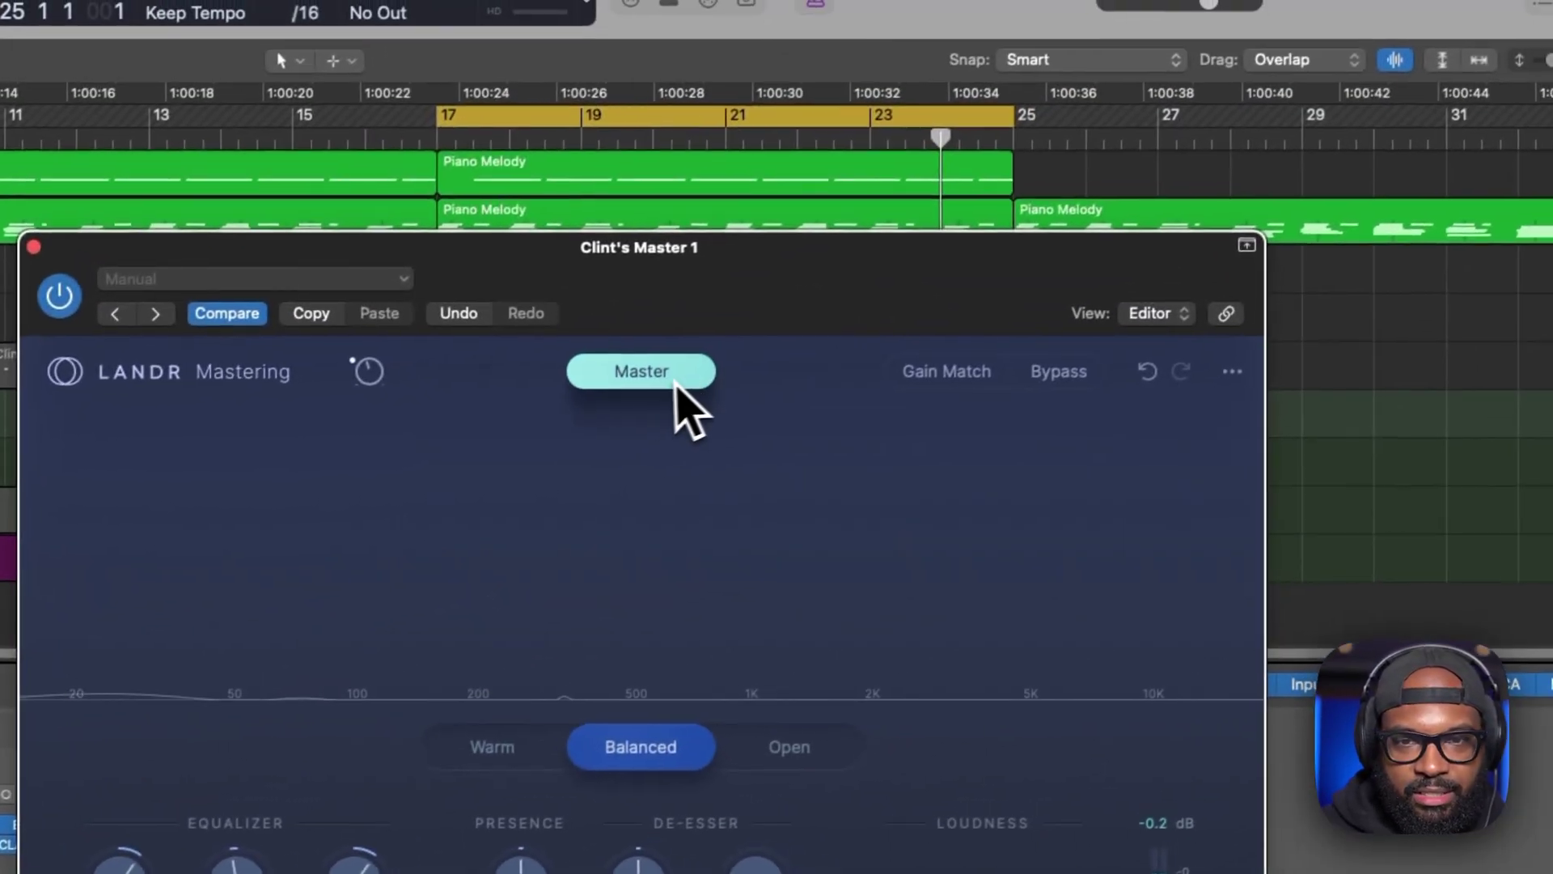
mouse_move(636, 389)
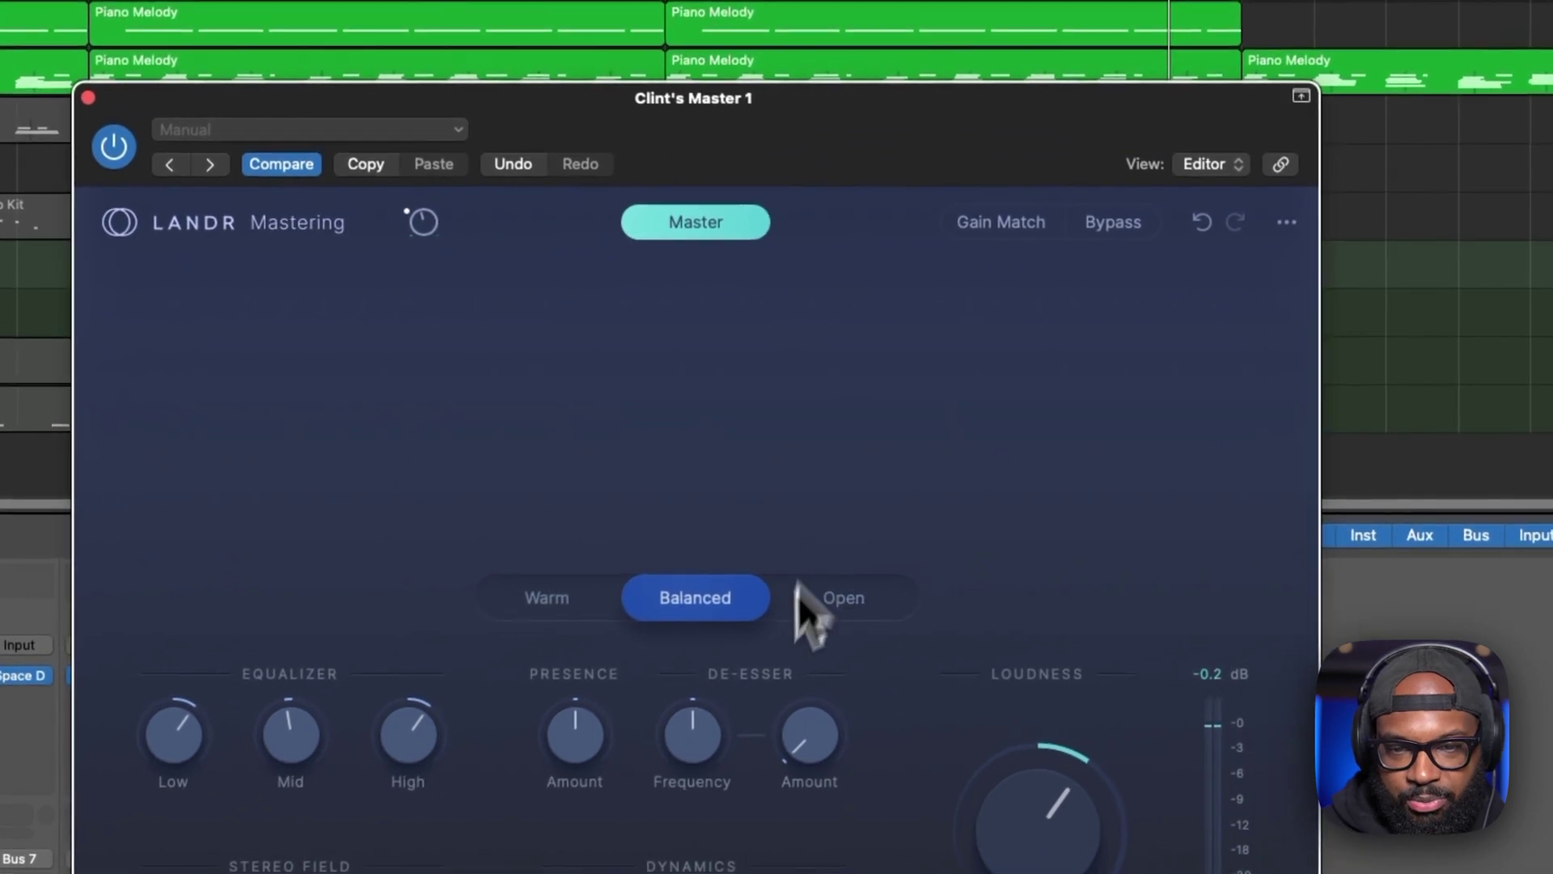
mouse_move(1162, 541)
mouse_move(722, 576)
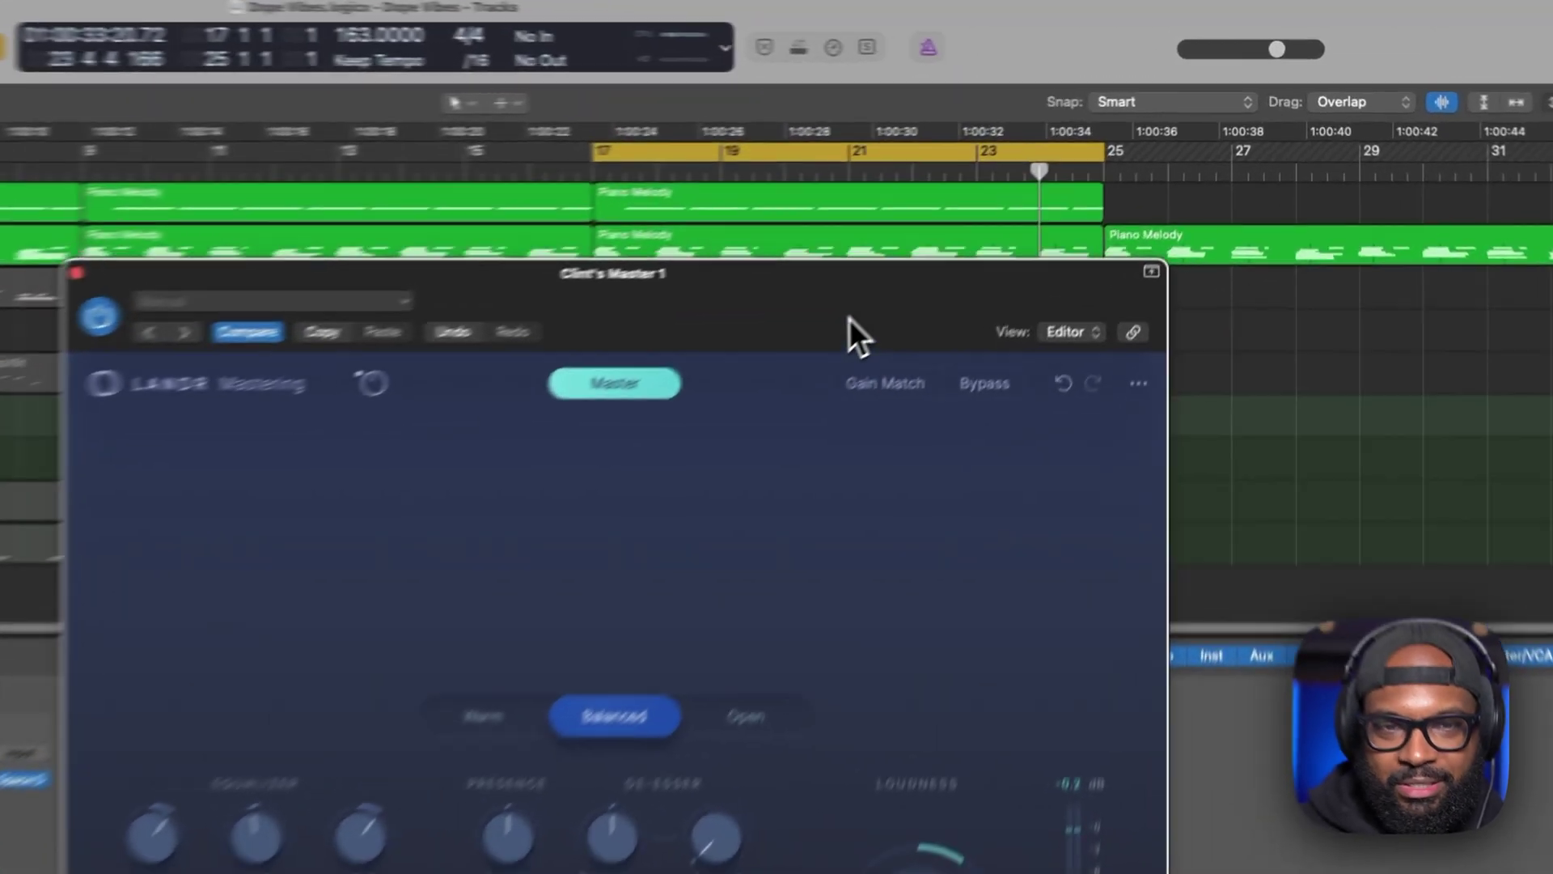
Reposition the LANDR window up and left, then lower it to reveal more tracks.
mouse_move(1046, 213)
mouse_down()
mouse_move(1025, 269)
mouse_move(1044, 280)
mouse_move(1055, 239)
mouse_up()
drag(806, 419, 740, 389)
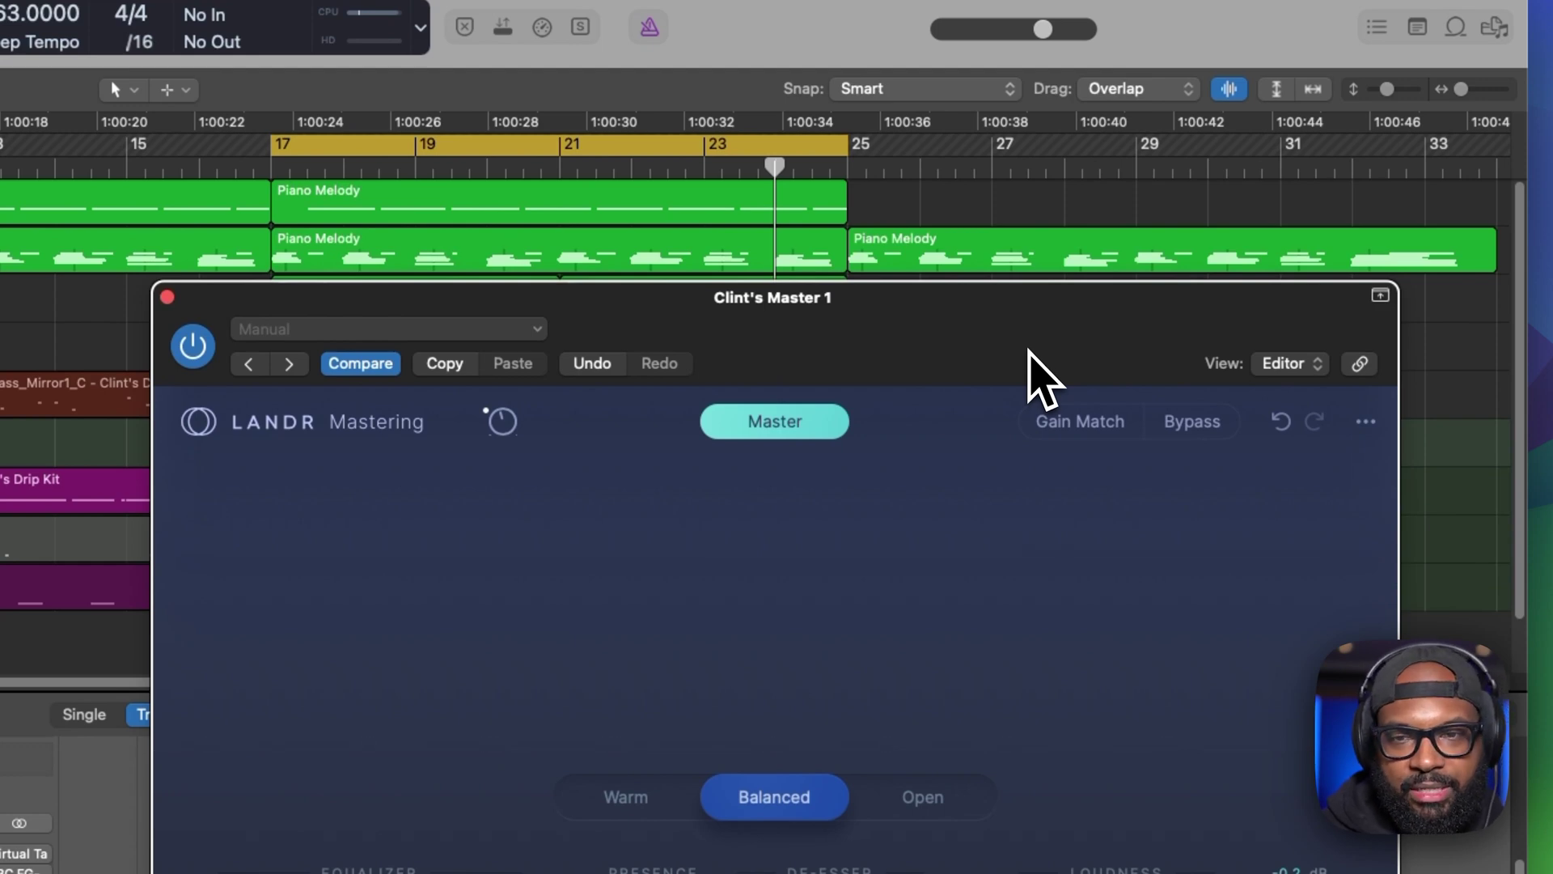
drag(1026, 348, 1024, 455)
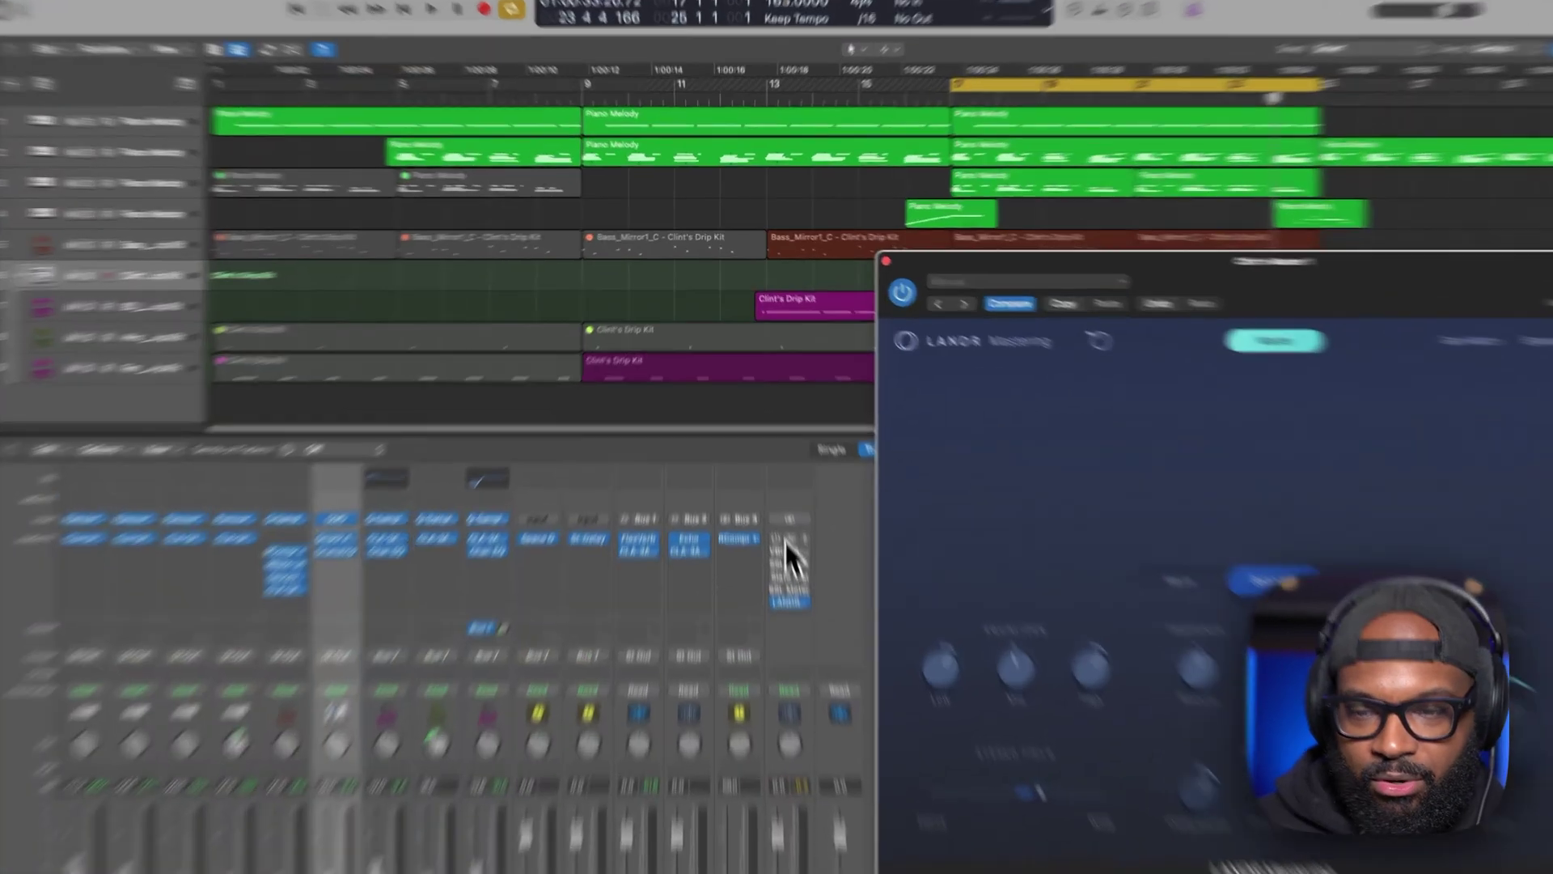
Review the Virtual Tape Machines, VBC FG-Red and SSL Fusion Stereo Image plugins, then widen LANDR's Stereo Field.
click(777, 465)
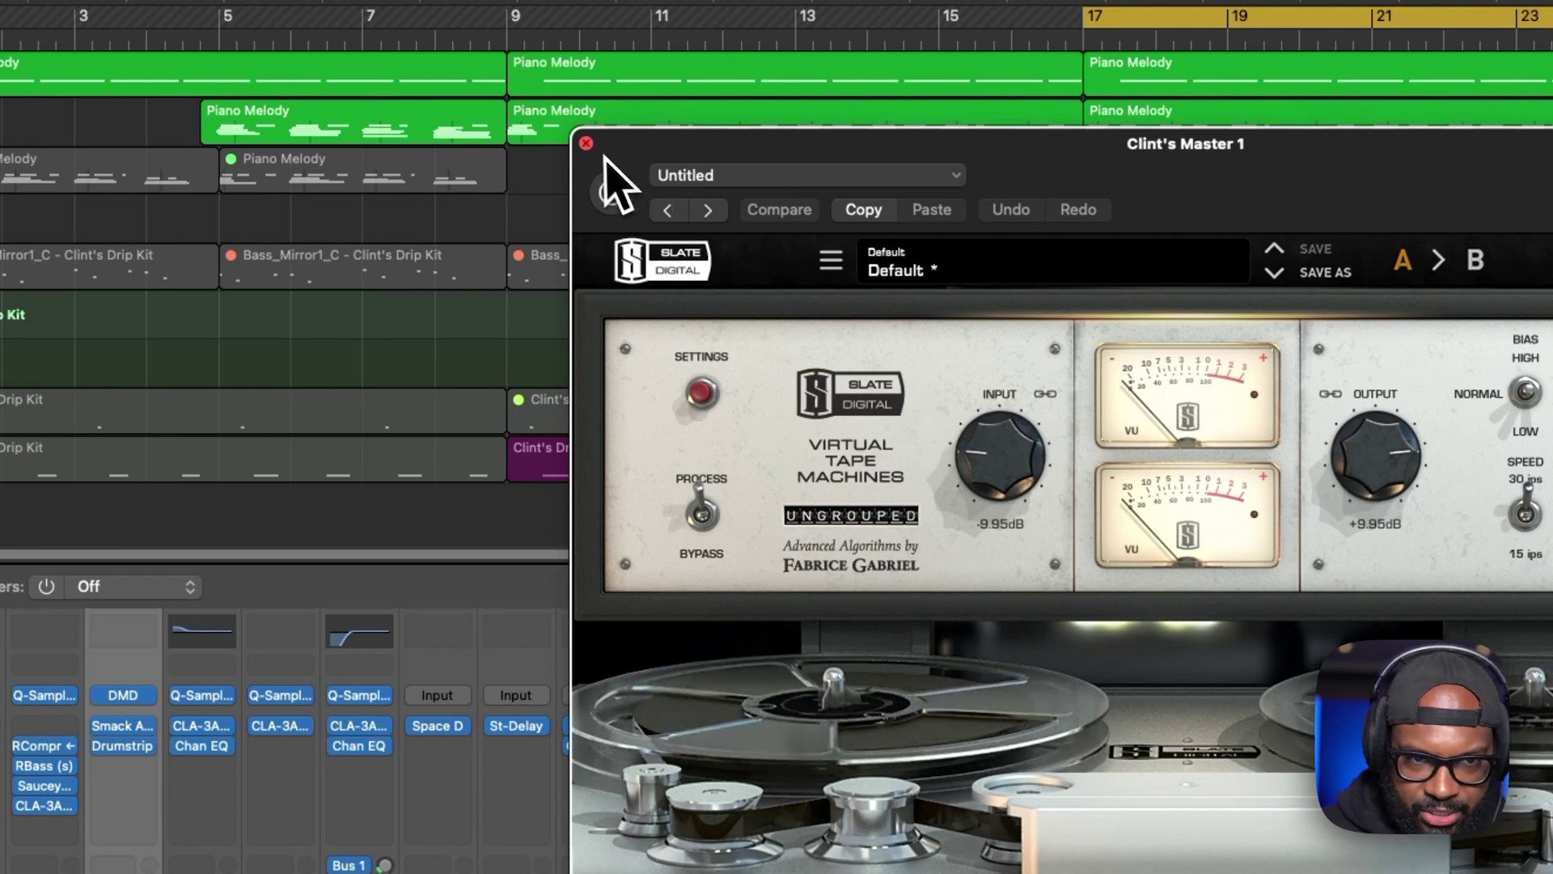
click(586, 143)
click(830, 745)
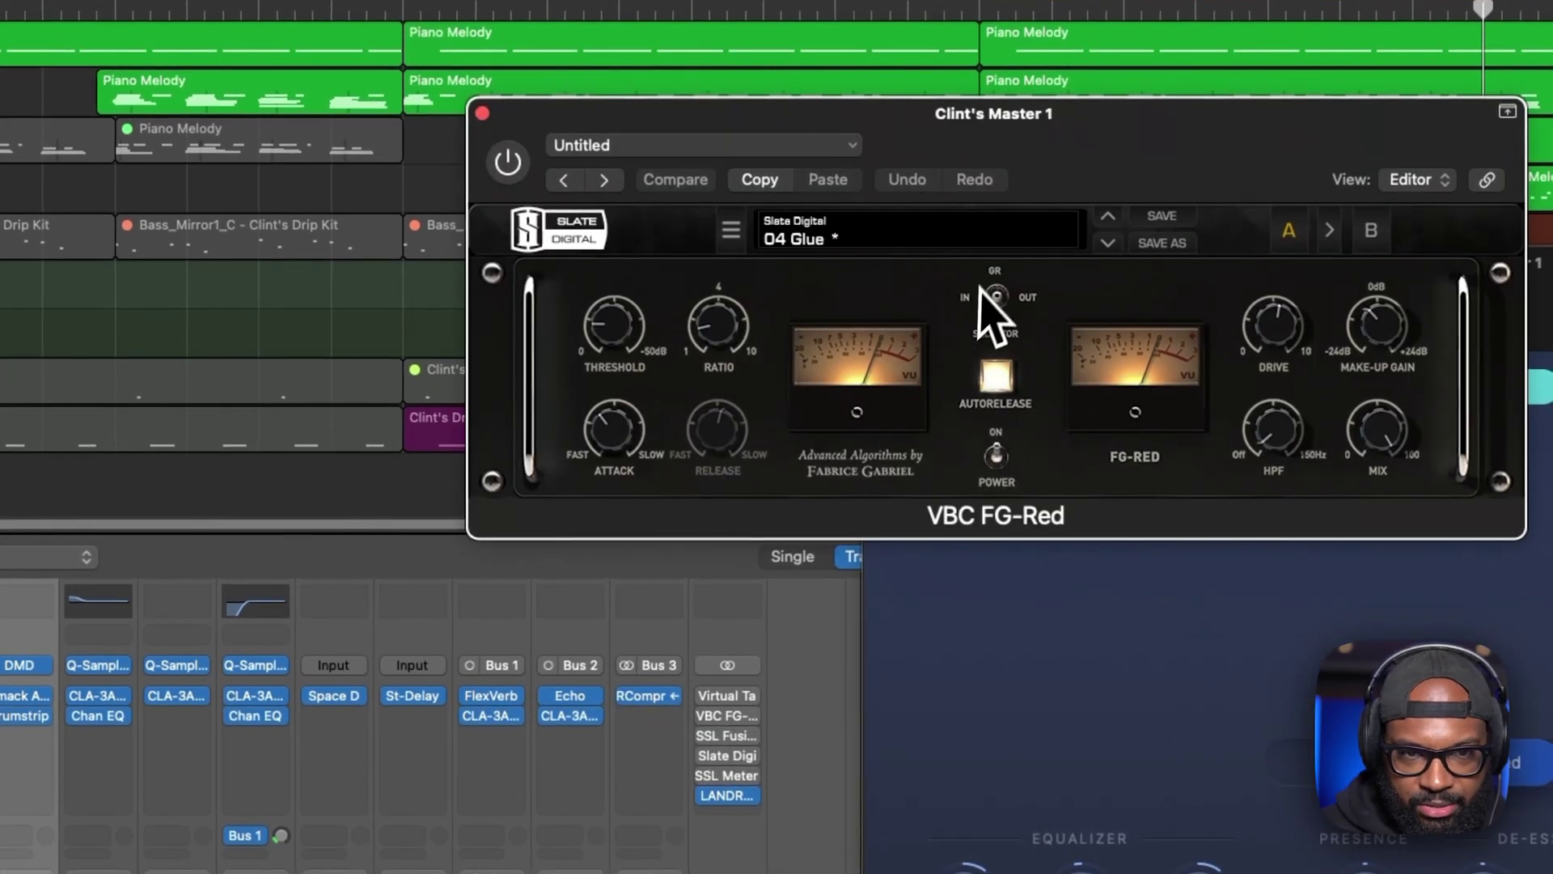
click(754, 178)
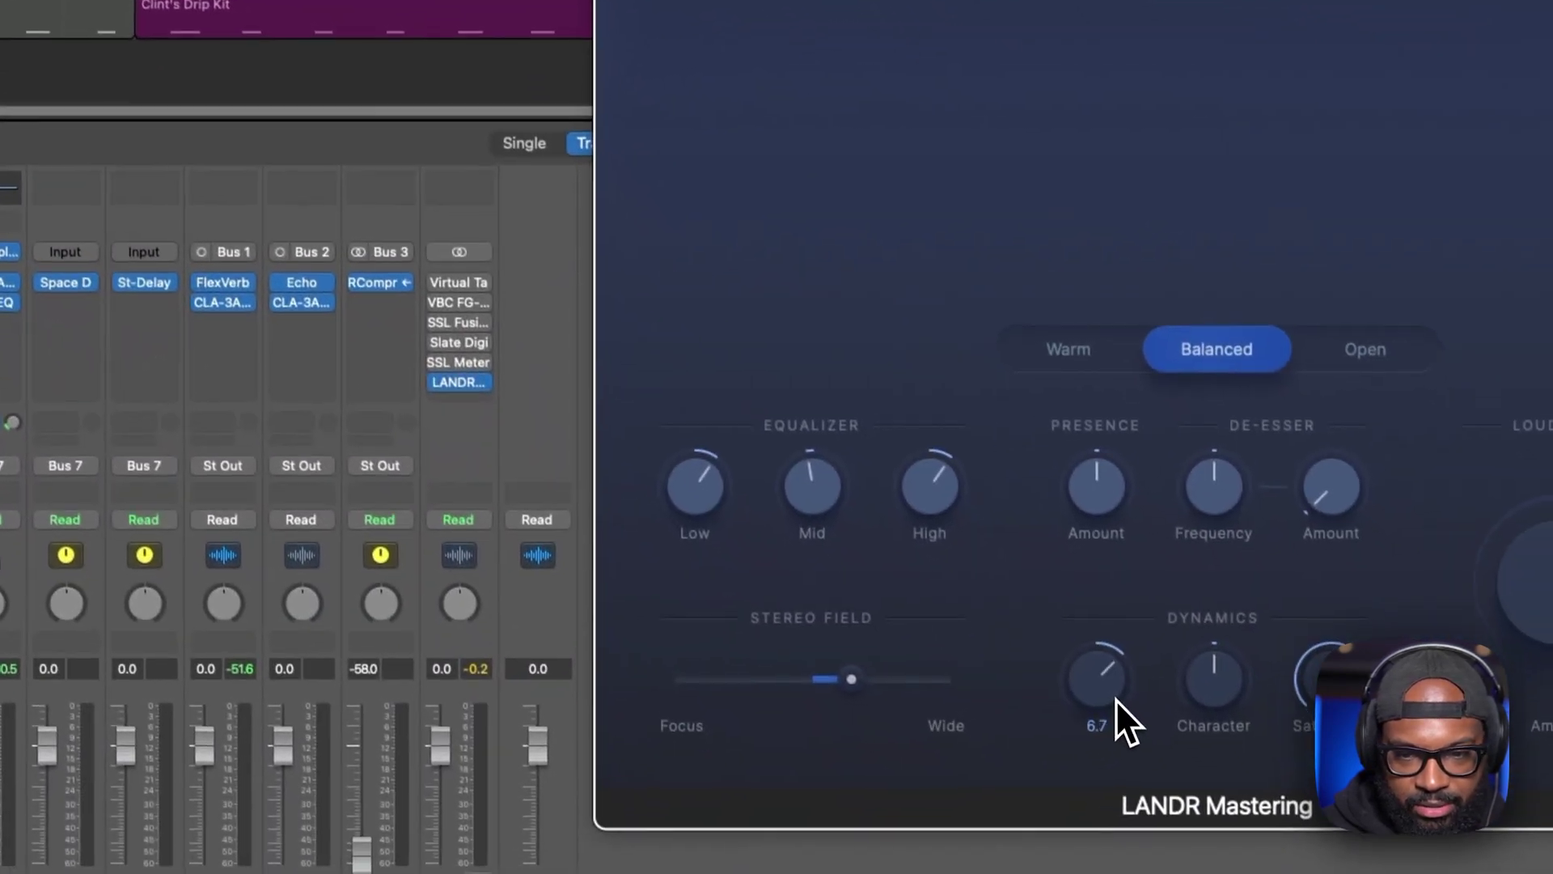
click(456, 319)
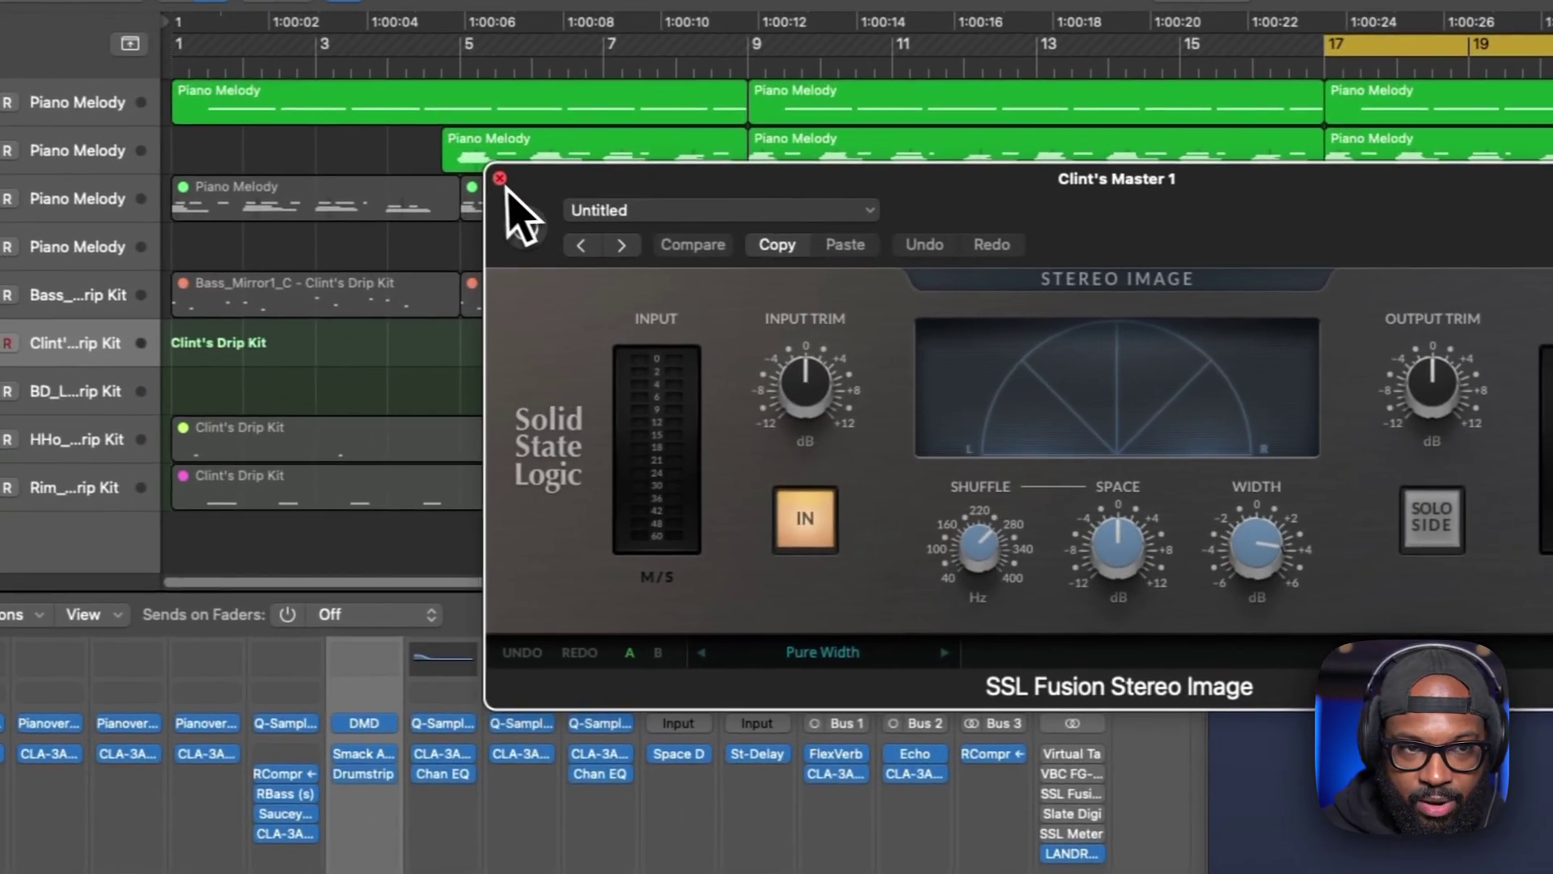
click(500, 178)
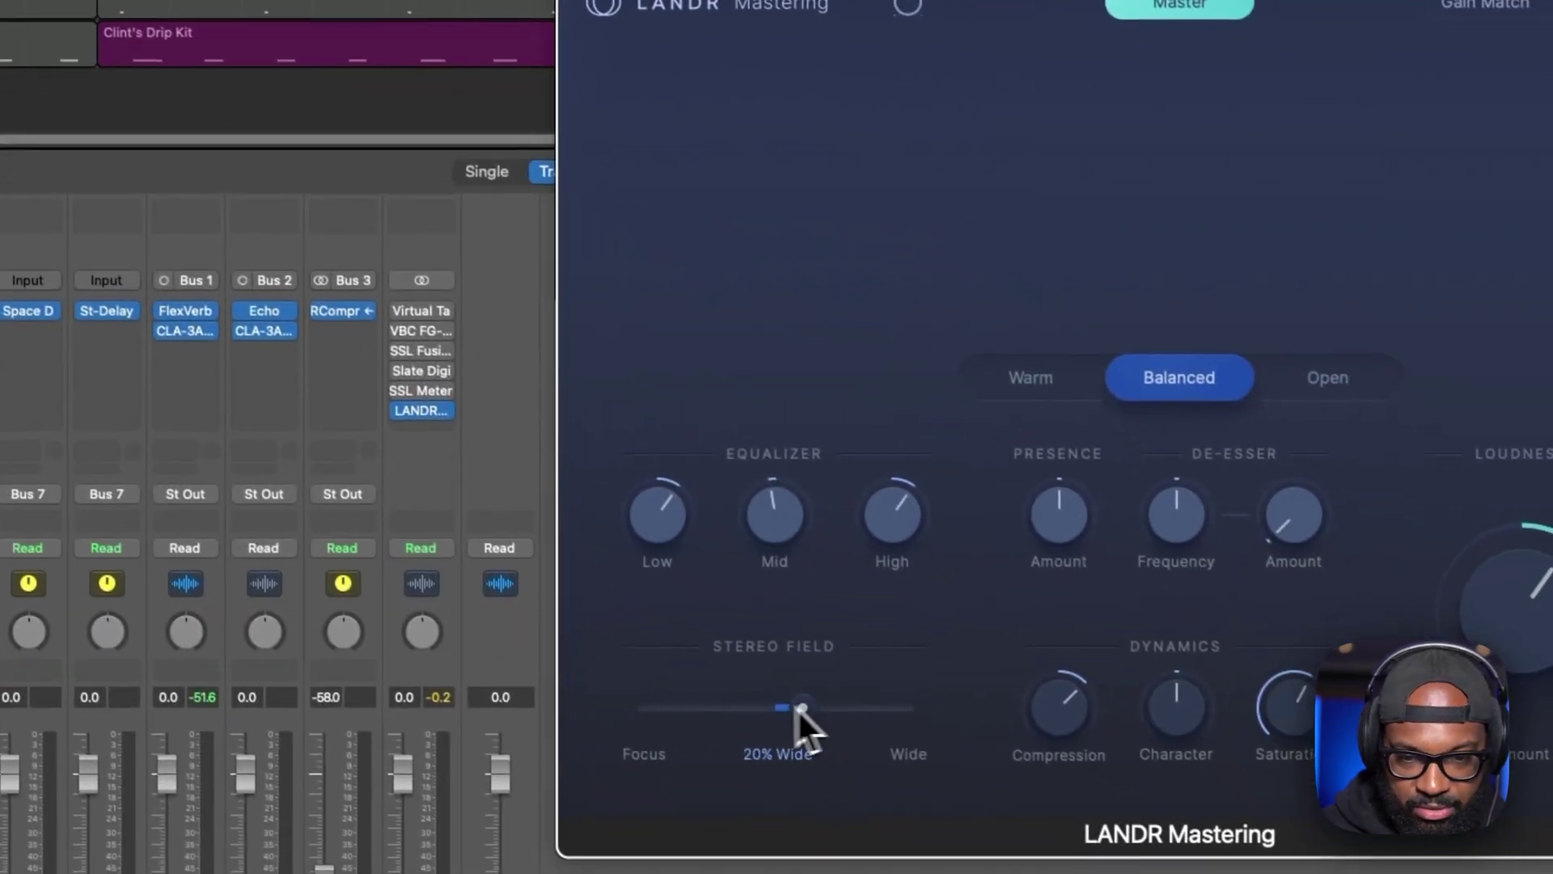
drag(801, 707, 867, 738)
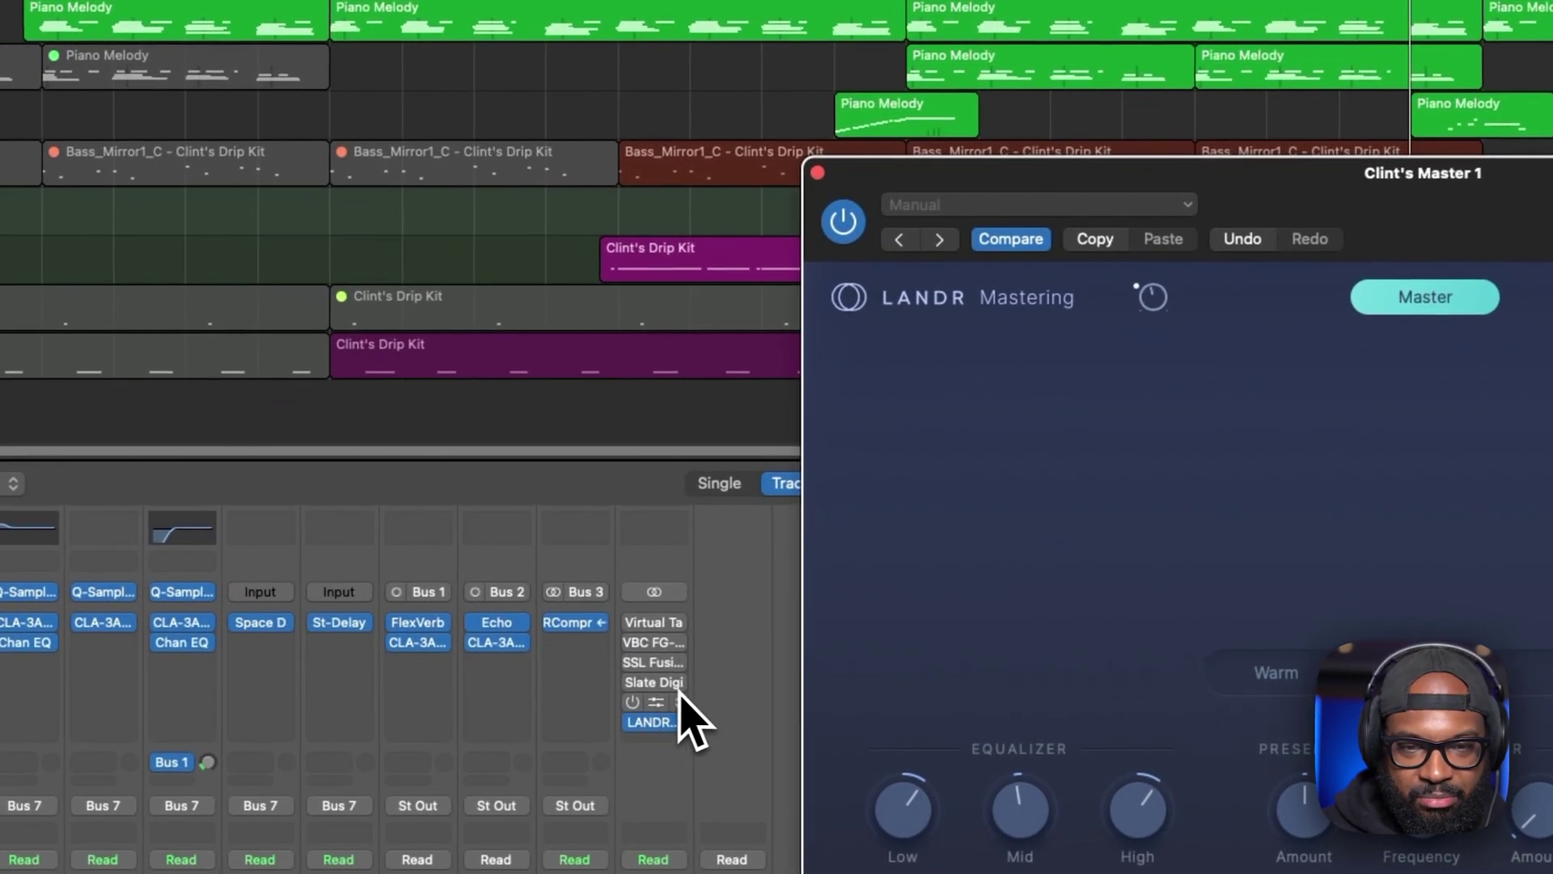
Inspect the FG-X plugin on the master with its window shifted left, then close it.
click(657, 686)
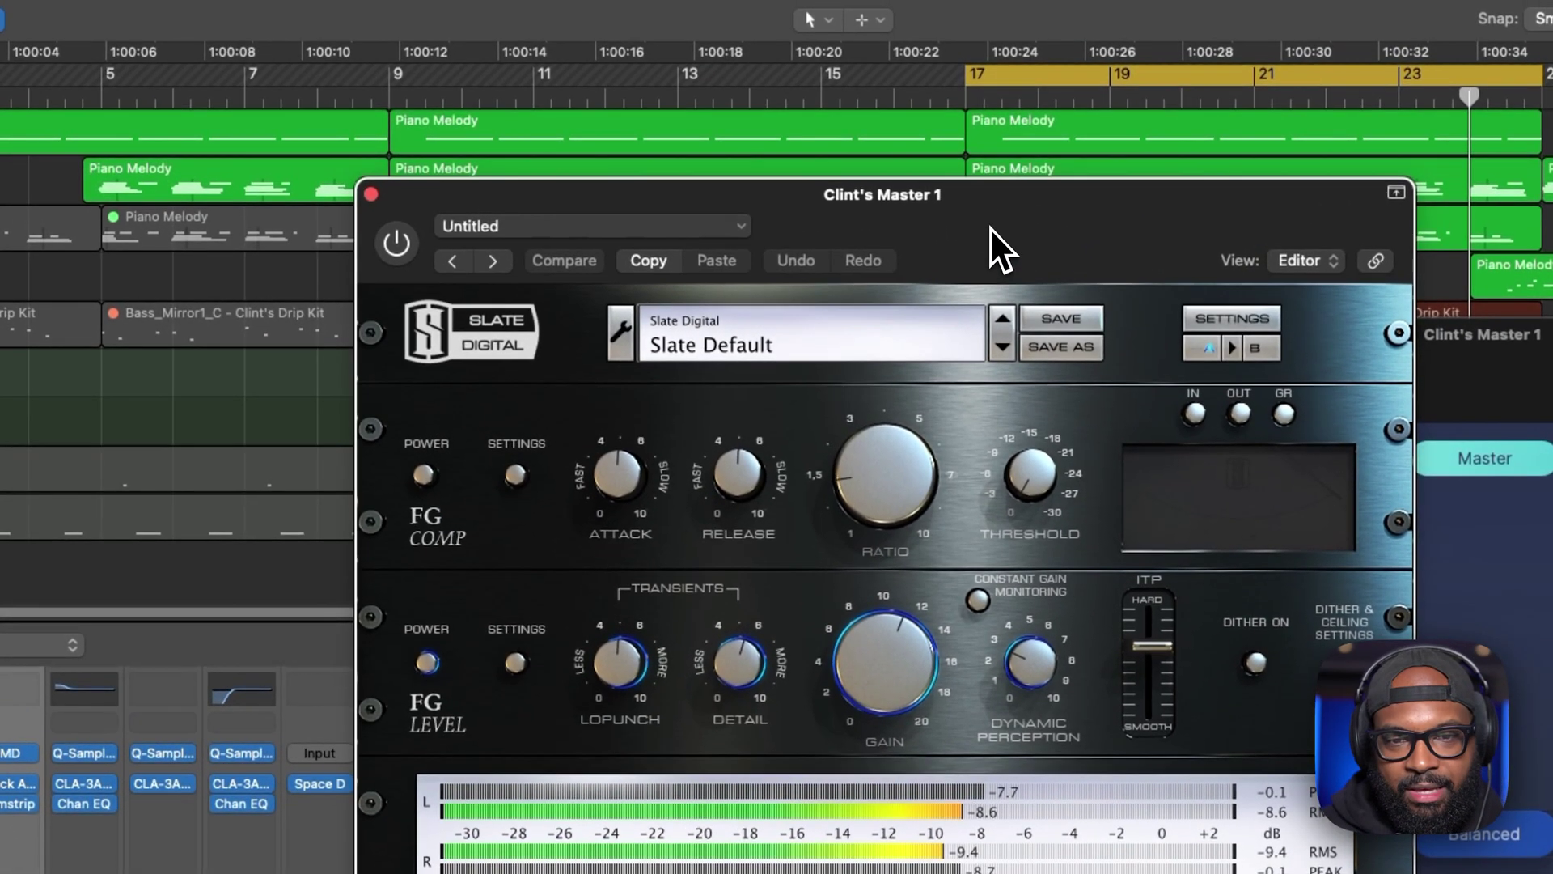
drag(992, 229, 966, 237)
drag(1168, 251, 797, 250)
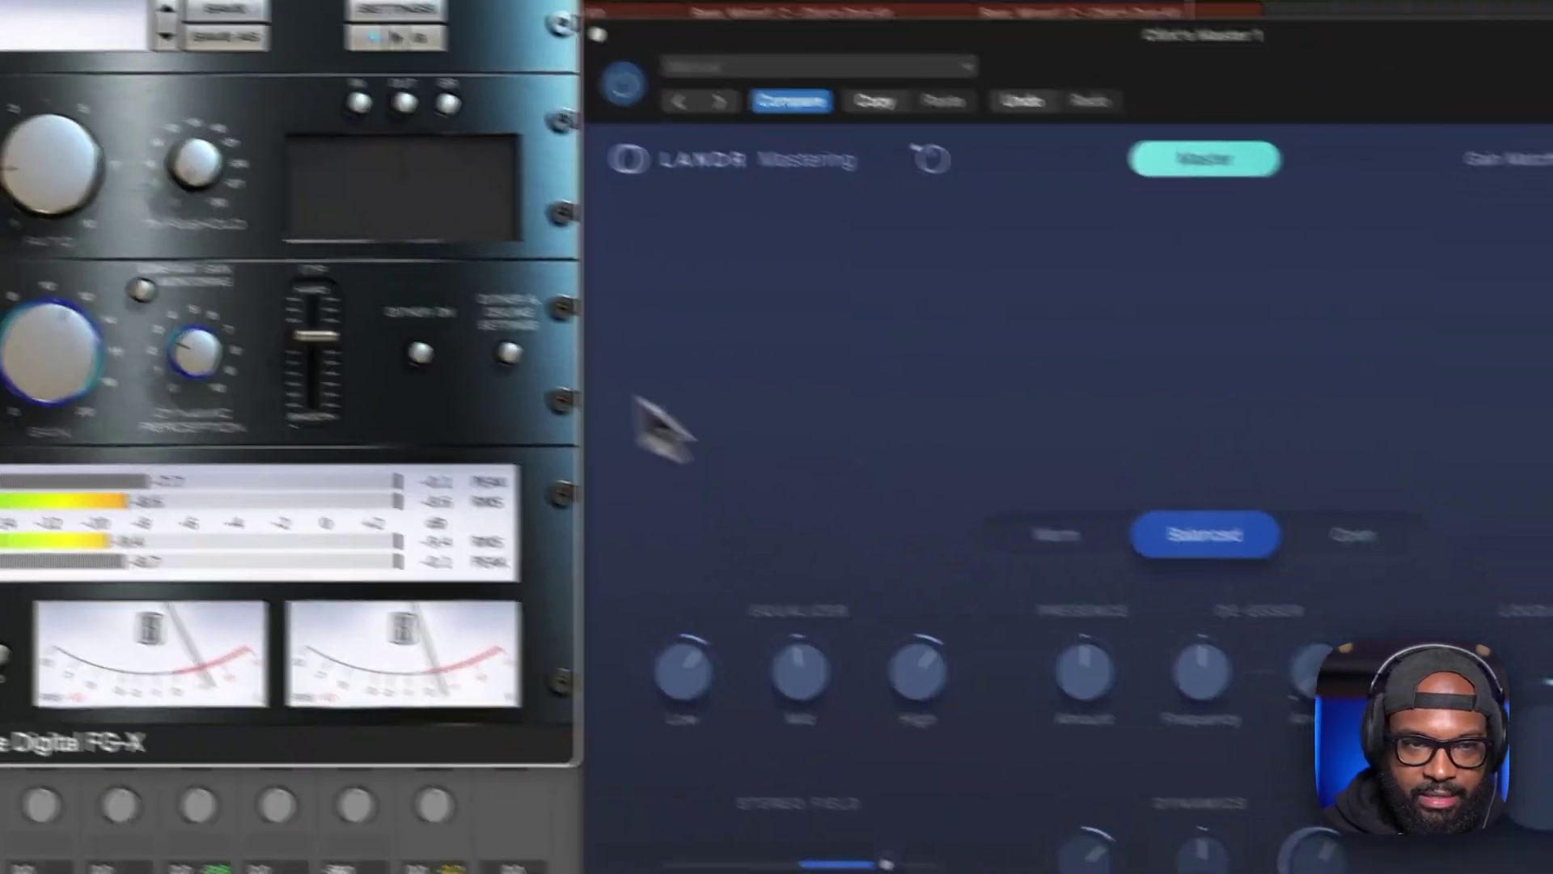
key(super+w)
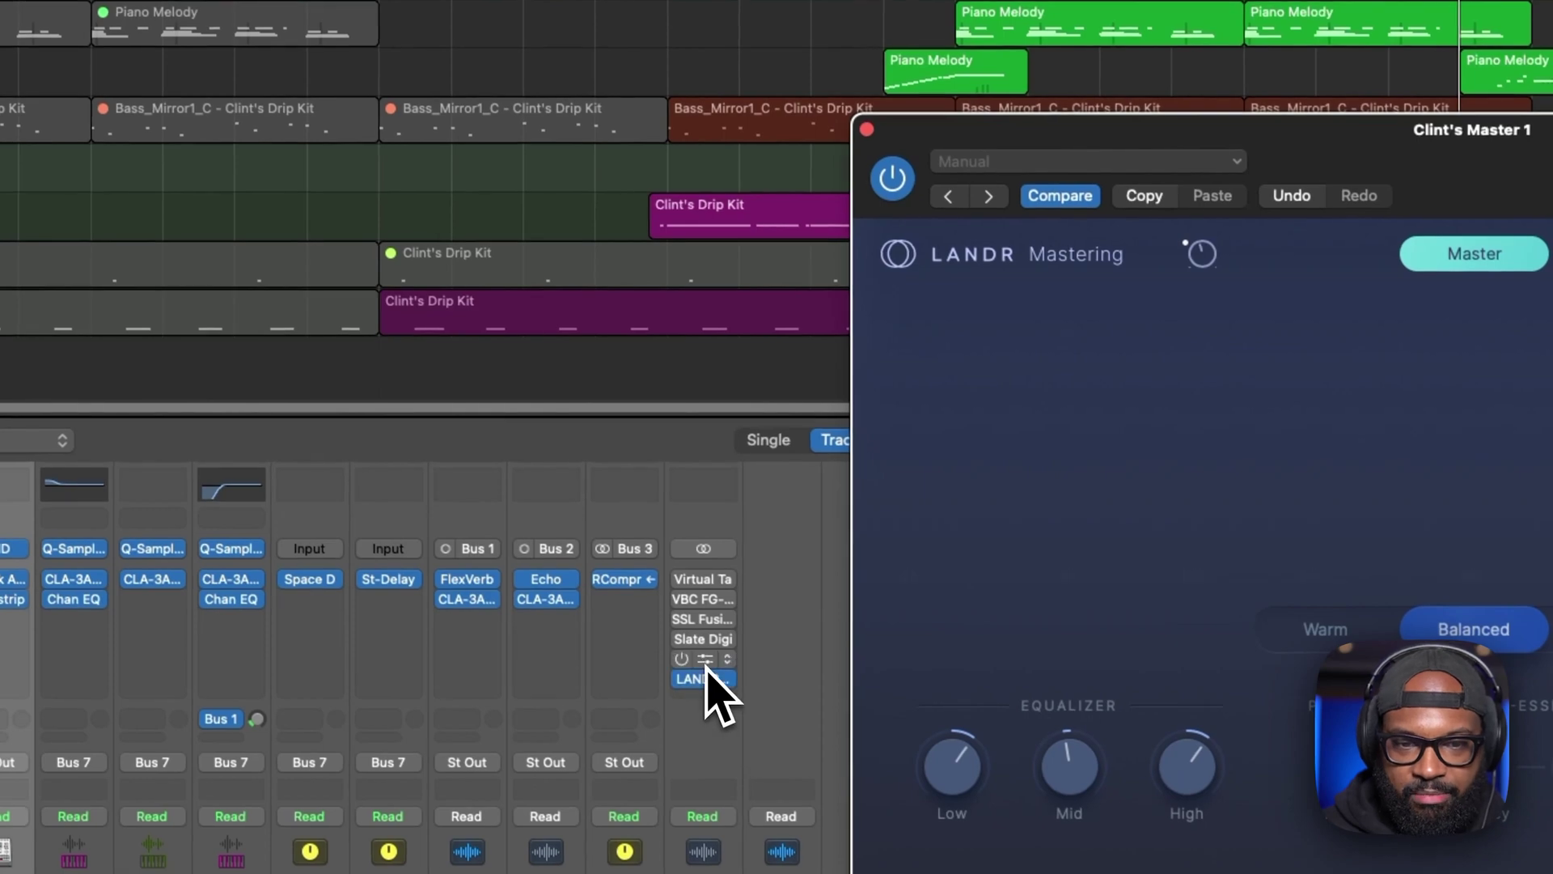
Review the SSL Meter readings, then turn LANDR's Loudness Amount knob down three notches.
click(706, 660)
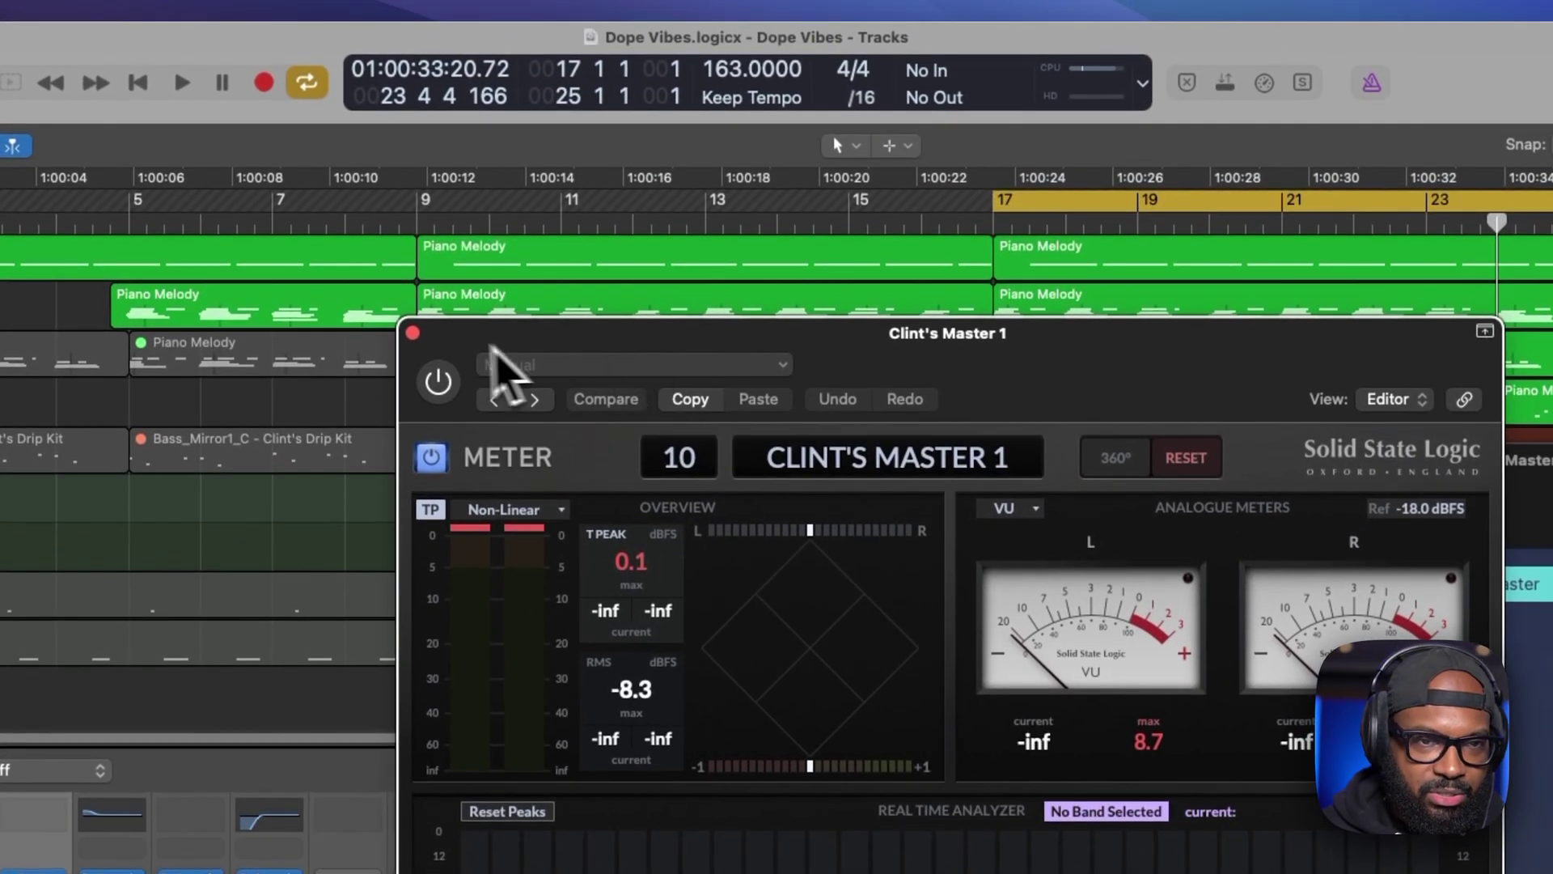
click(412, 333)
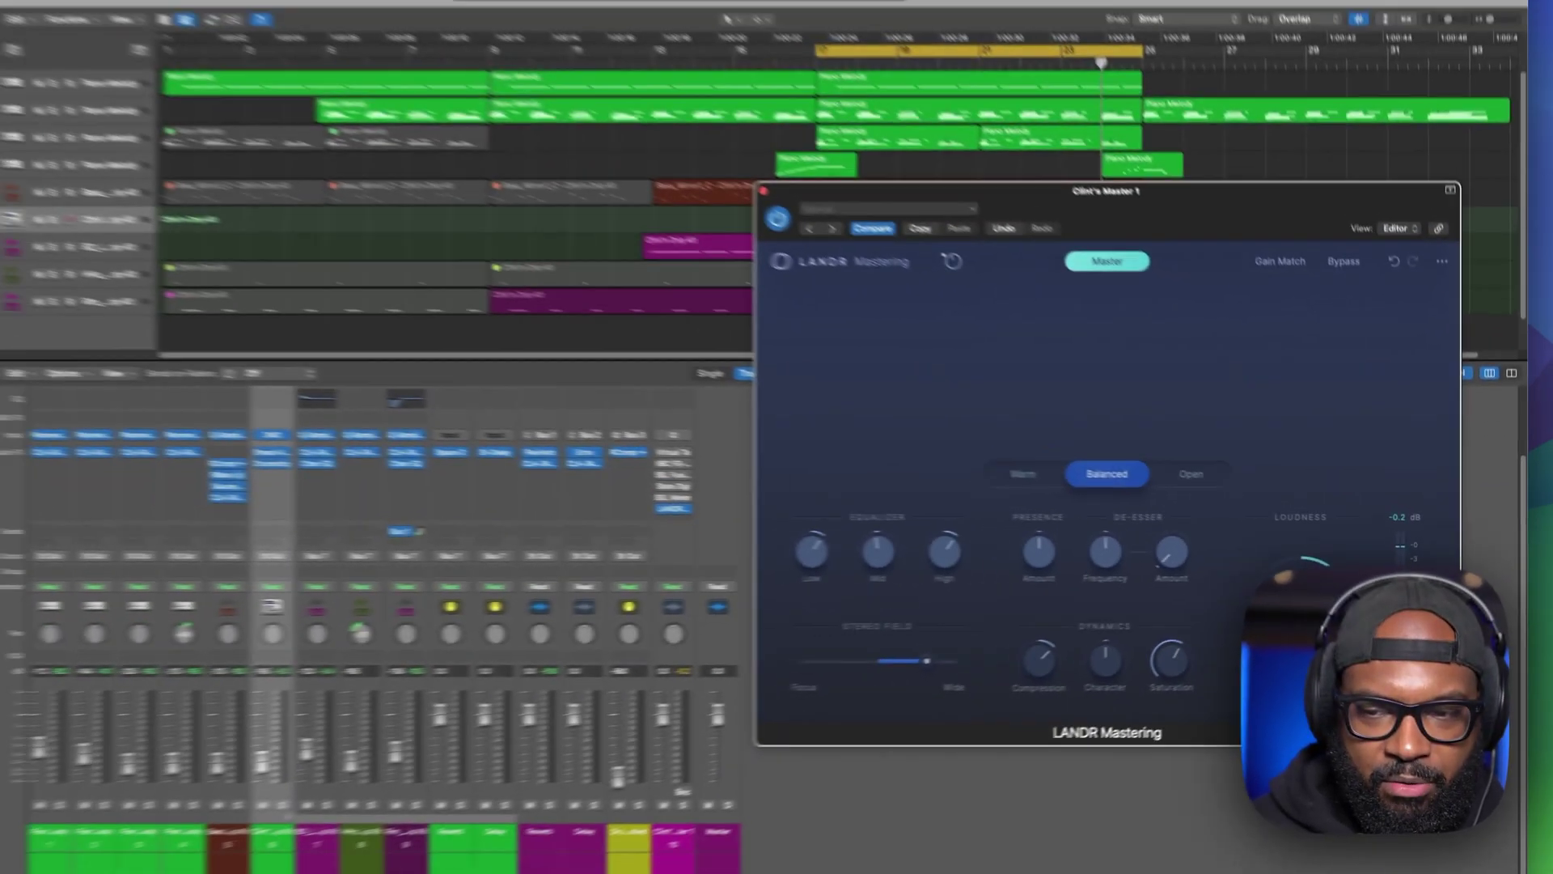
mouse_move(1398, 519)
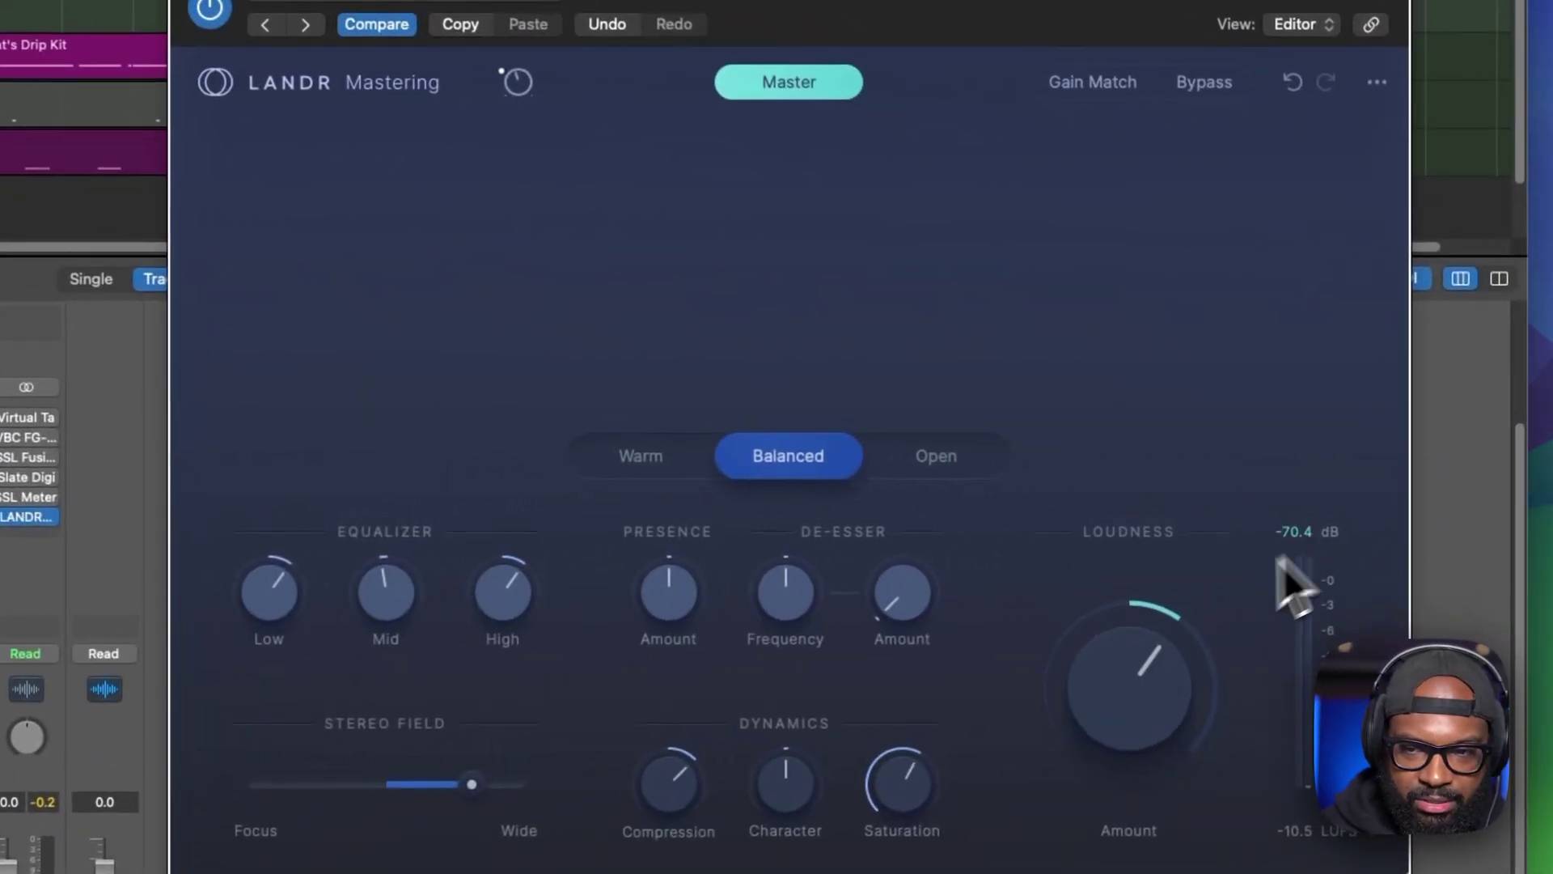
scroll(1128, 715, down, 3)
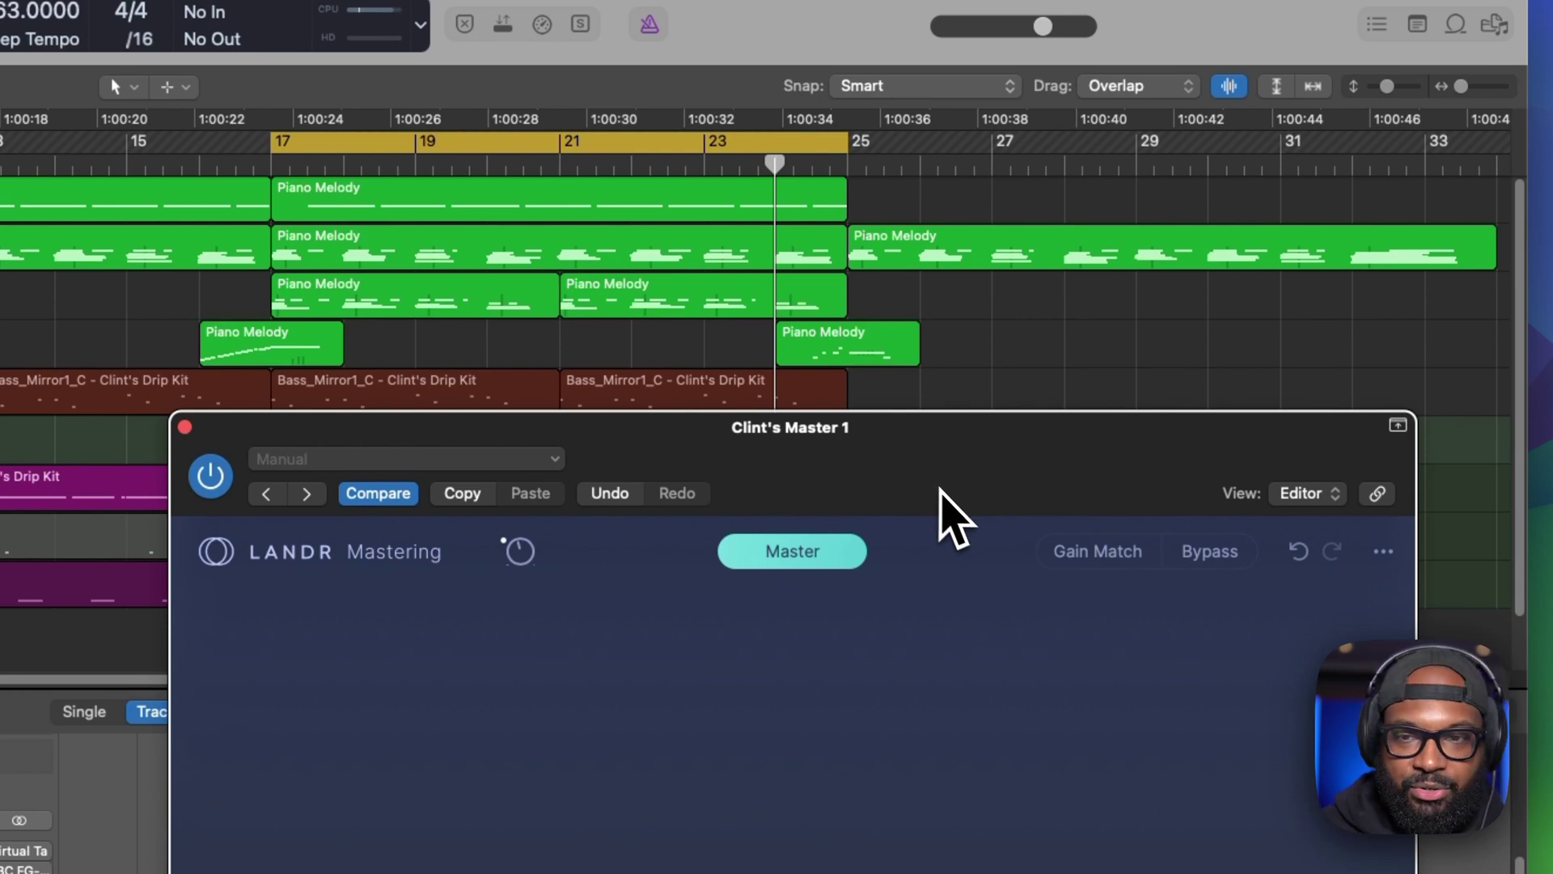
drag(938, 487, 946, 472)
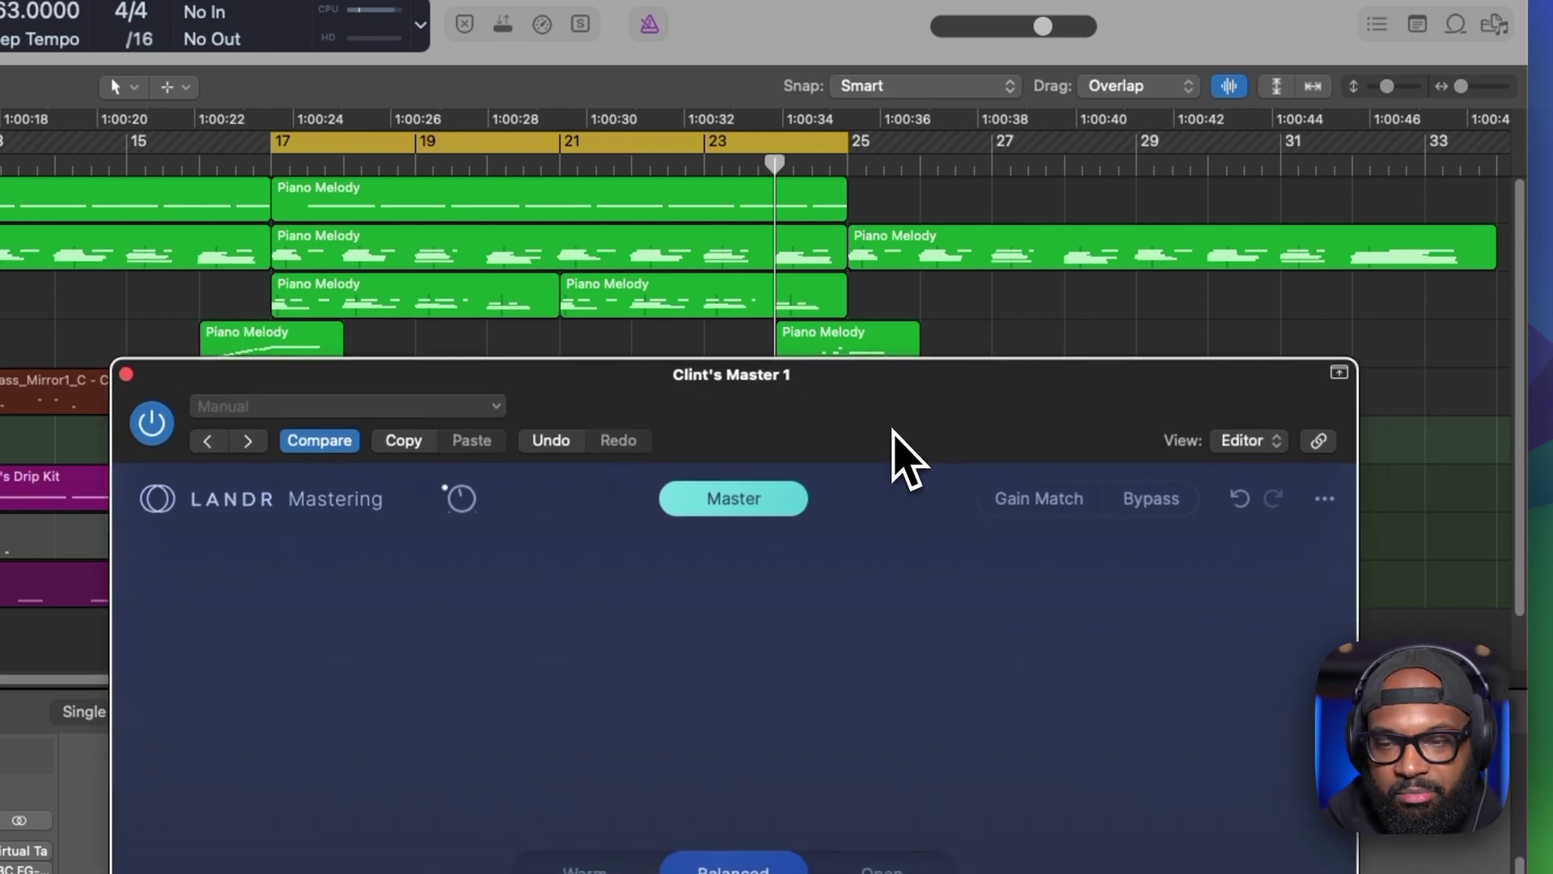